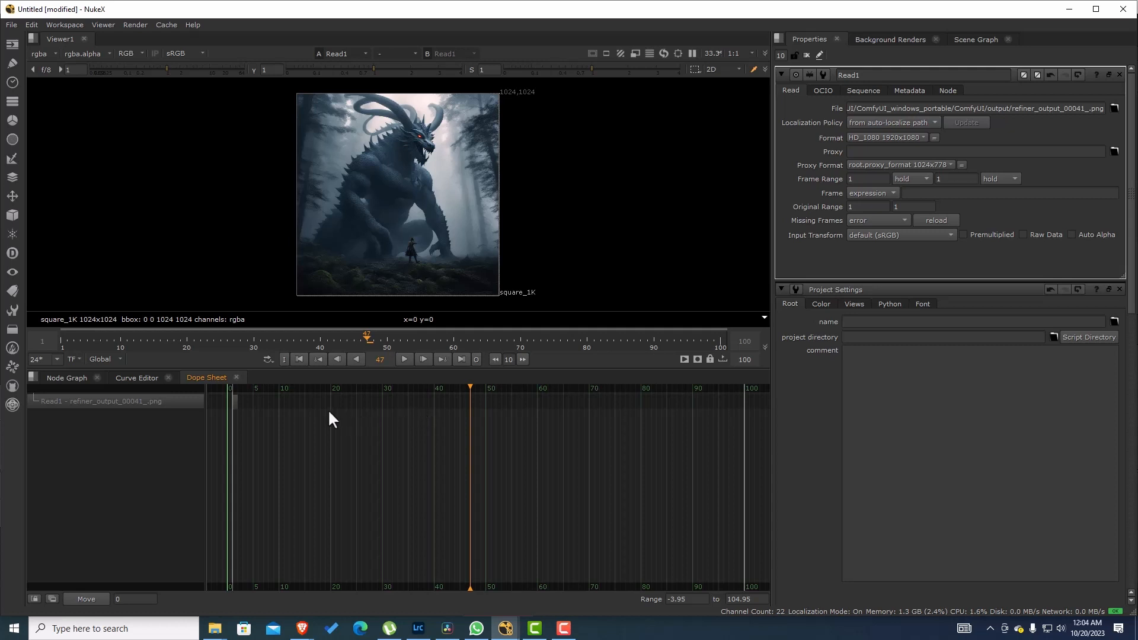
Add a Transform node between the Read1 image and the viewer, spaced slightly below the Read1 node.
{"action": "left_click", "coordinate": [134, 378]}
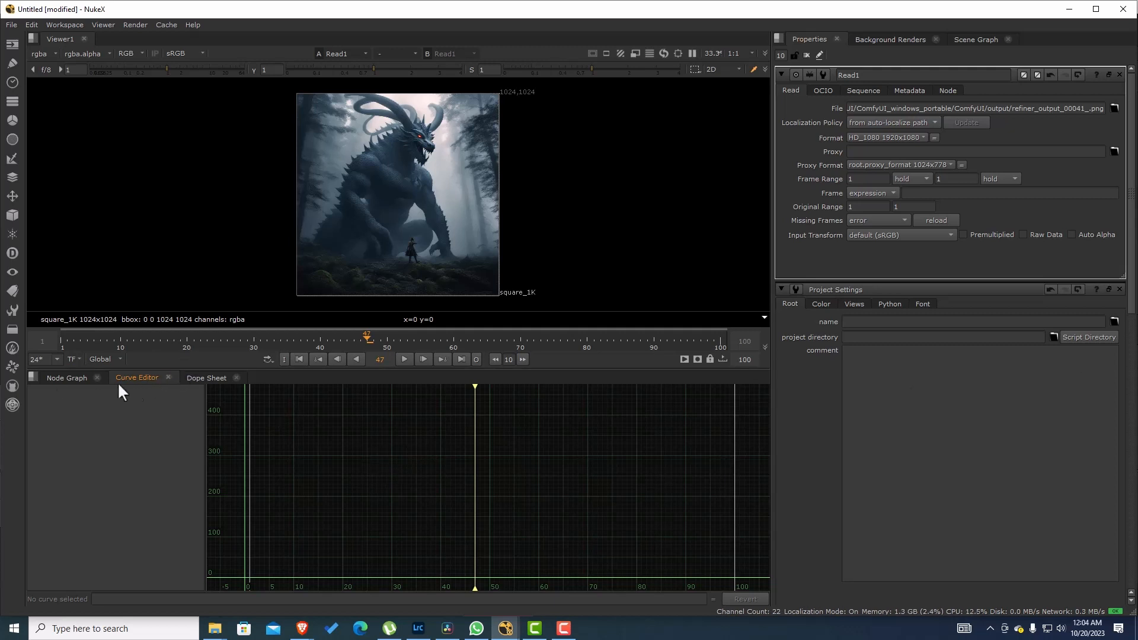
{"action": "left_click", "coordinate": [67, 378]}
{"action": "left_click_drag", "start_coordinate": [365, 460], "coordinate": [372, 437]}
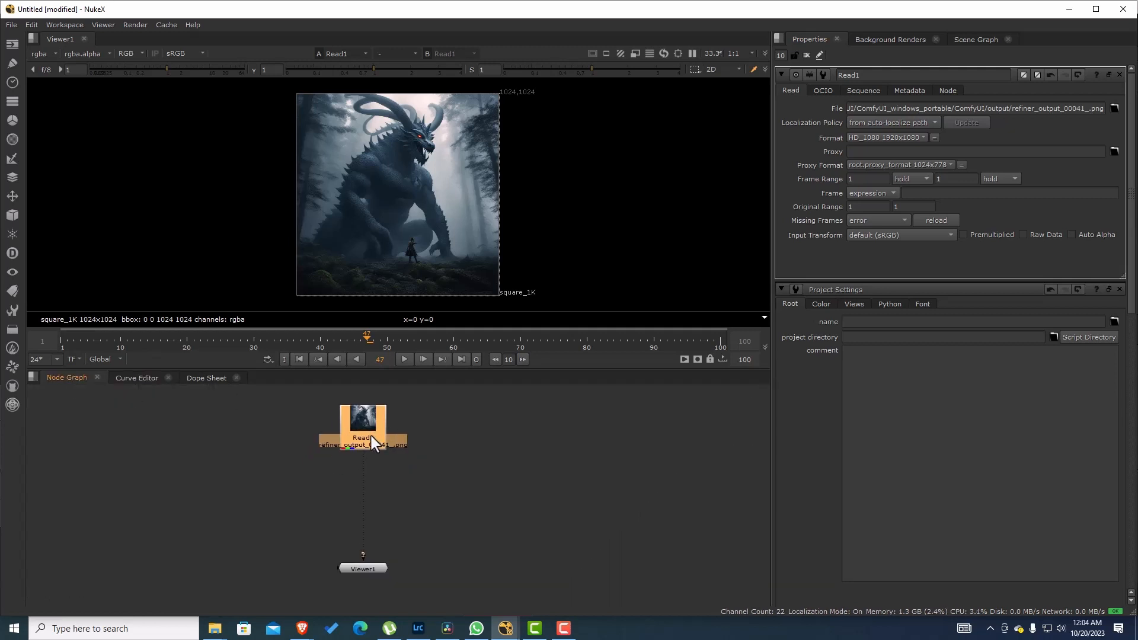
{"action": "key", "text": "t"}
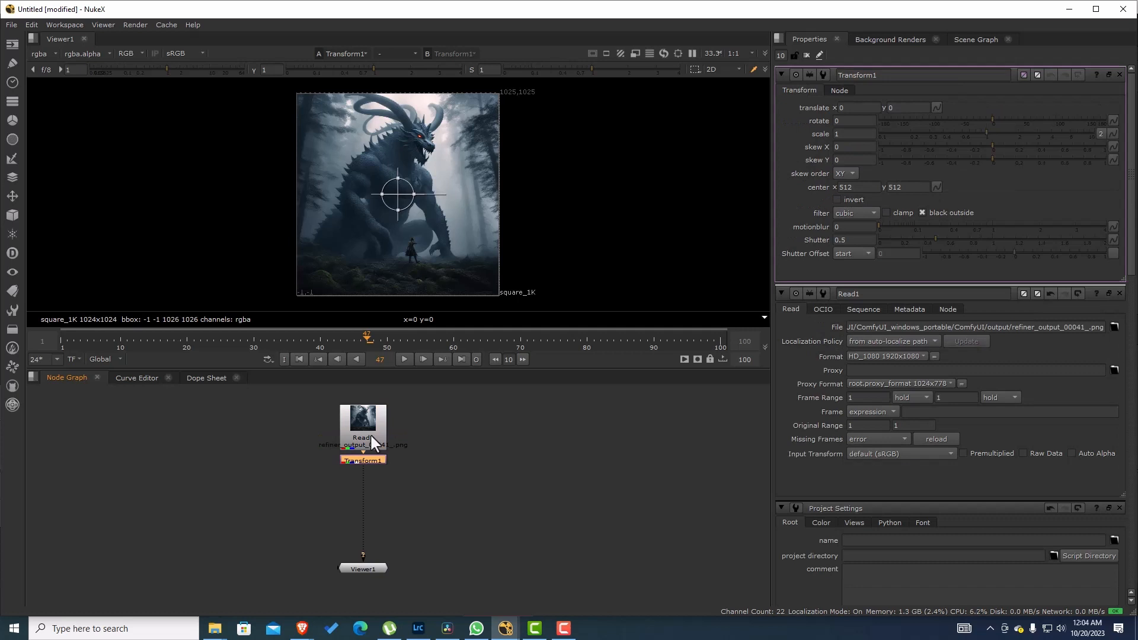
{"action": "left_click_drag", "start_coordinate": [378, 456], "coordinate": [378, 467]}
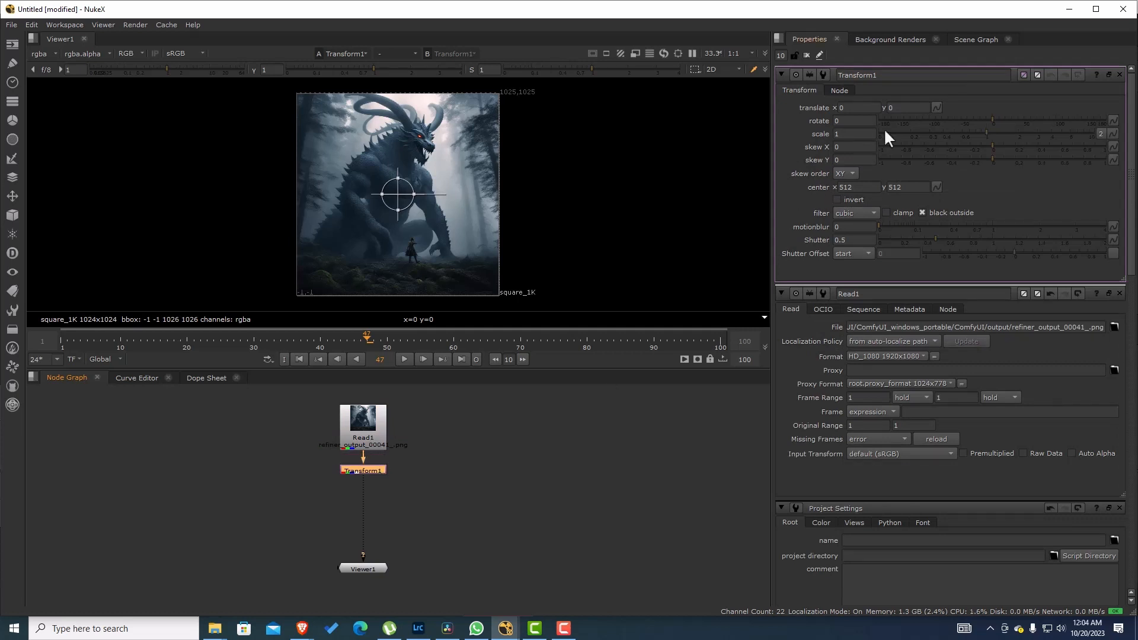
Scale the image to 0.375 and, at frame 1, move it to the lower-left corner of the frame, translate -324, -324.
{"action": "left_click_drag", "start_coordinate": [973, 138], "coordinate": [939, 135]}
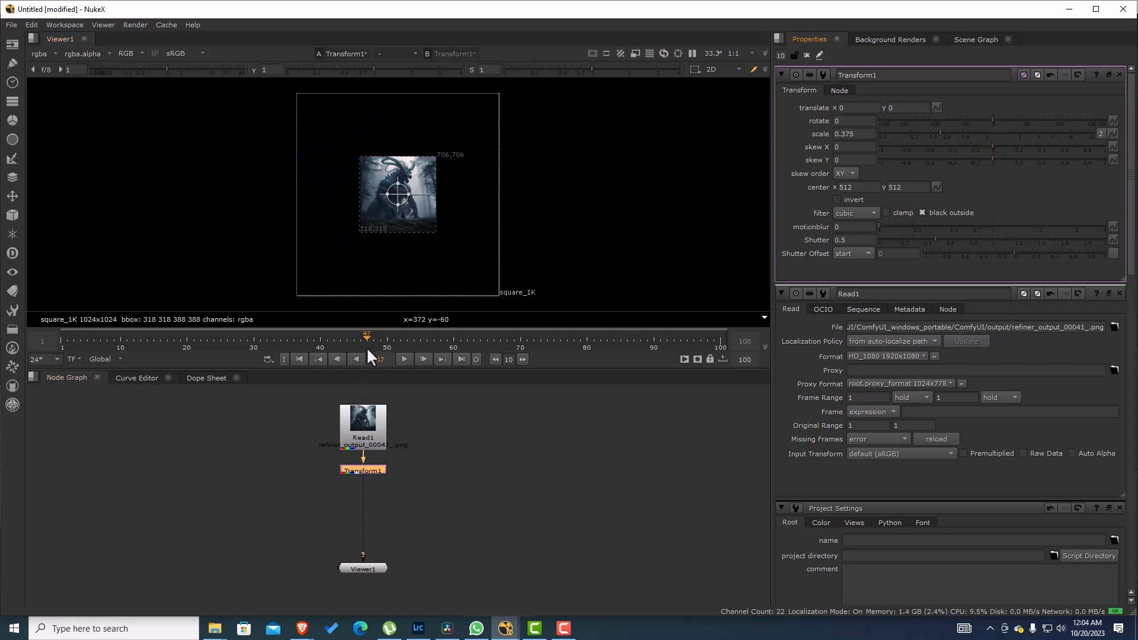
{"action": "left_click_drag", "start_coordinate": [365, 338], "coordinate": [58, 335]}
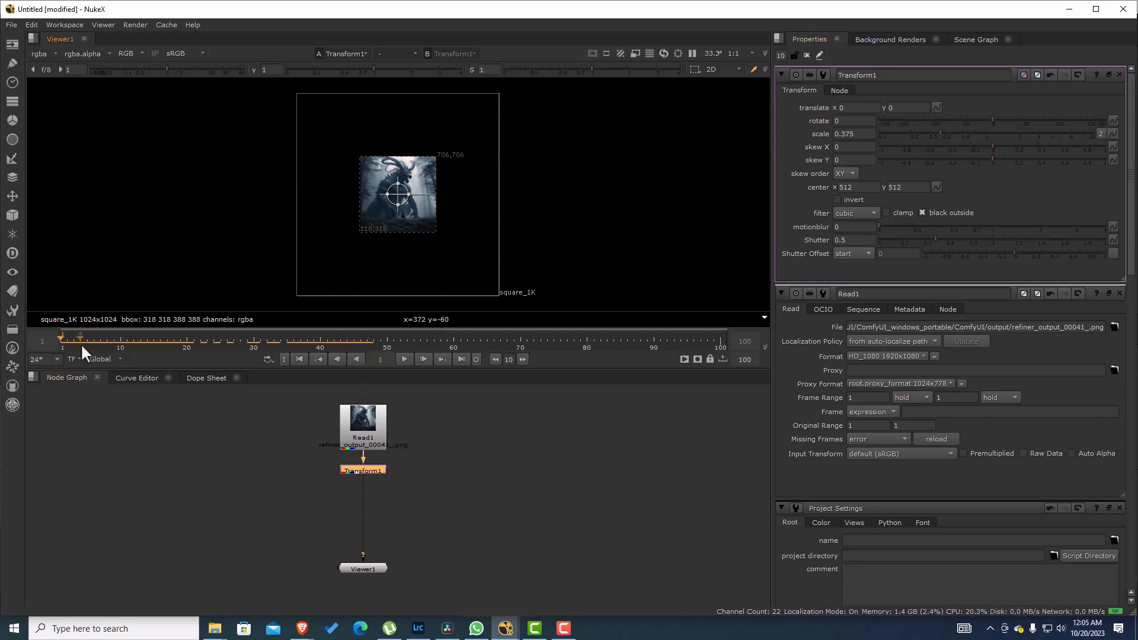
{"action": "left_click_drag", "start_coordinate": [398, 194], "coordinate": [334, 259]}
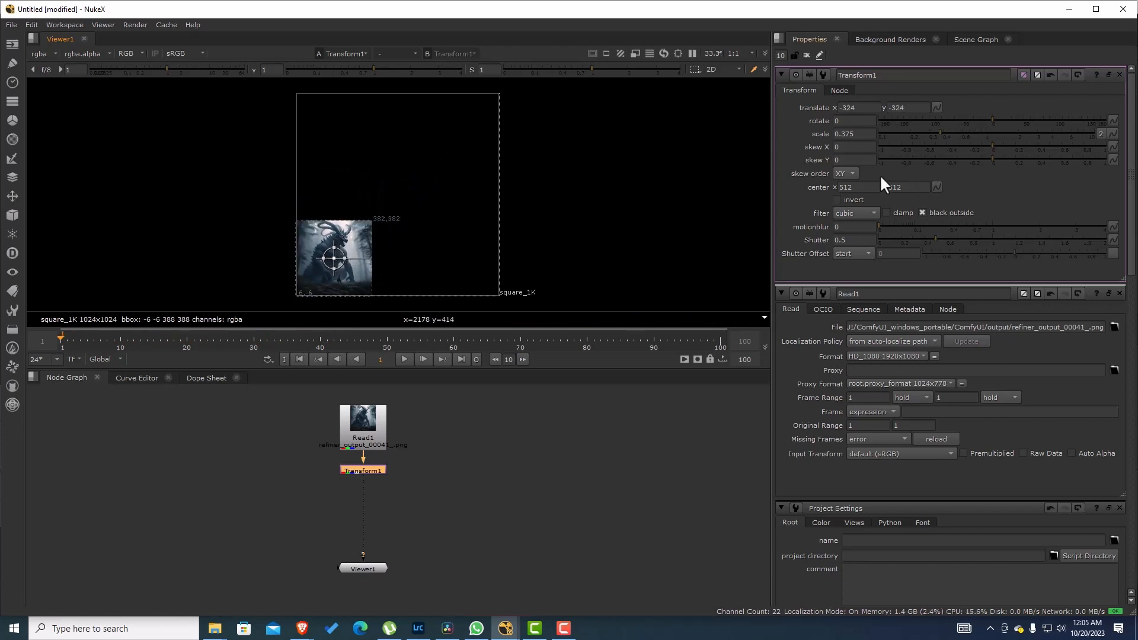
Set keyframes on the Transform node's translate x and y at frame 1.
{"action": "right_click", "coordinate": [849, 111]}
{"action": "left_click", "coordinate": [877, 115]}
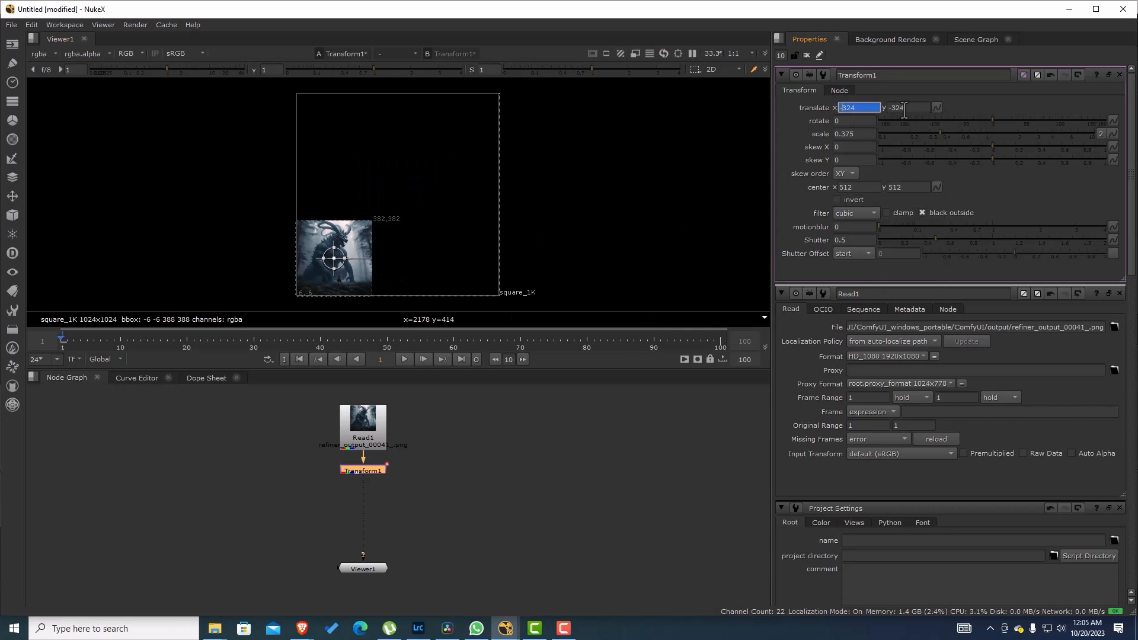
{"action": "right_click", "coordinate": [905, 109]}
{"action": "left_click", "coordinate": [915, 116]}
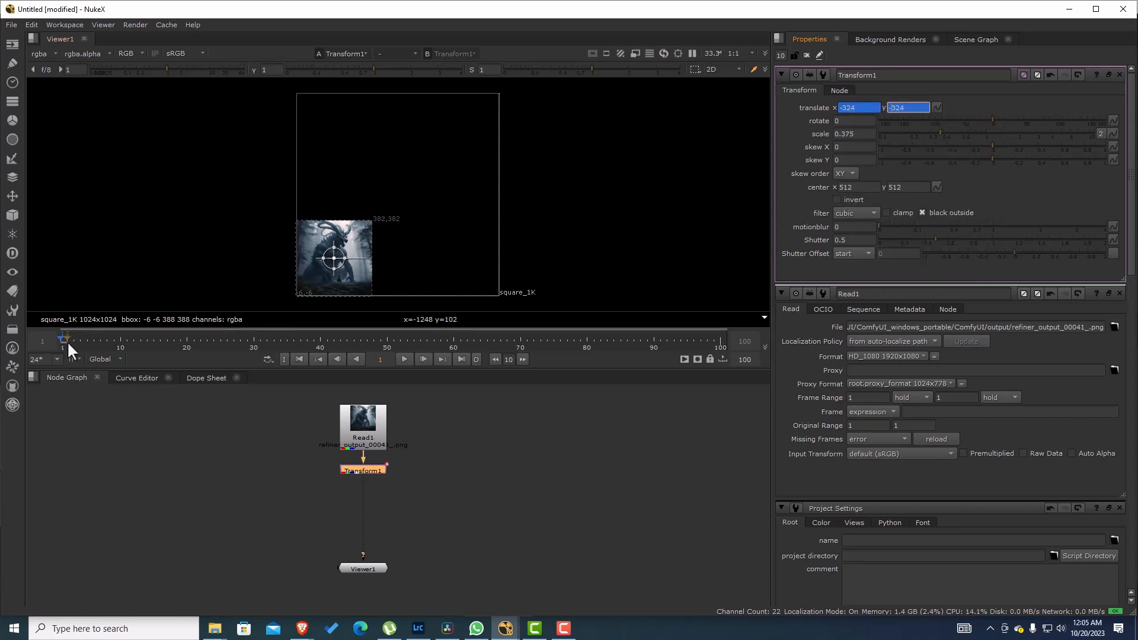
{"action": "left_click_drag", "start_coordinate": [334, 258], "coordinate": [348, 212]}
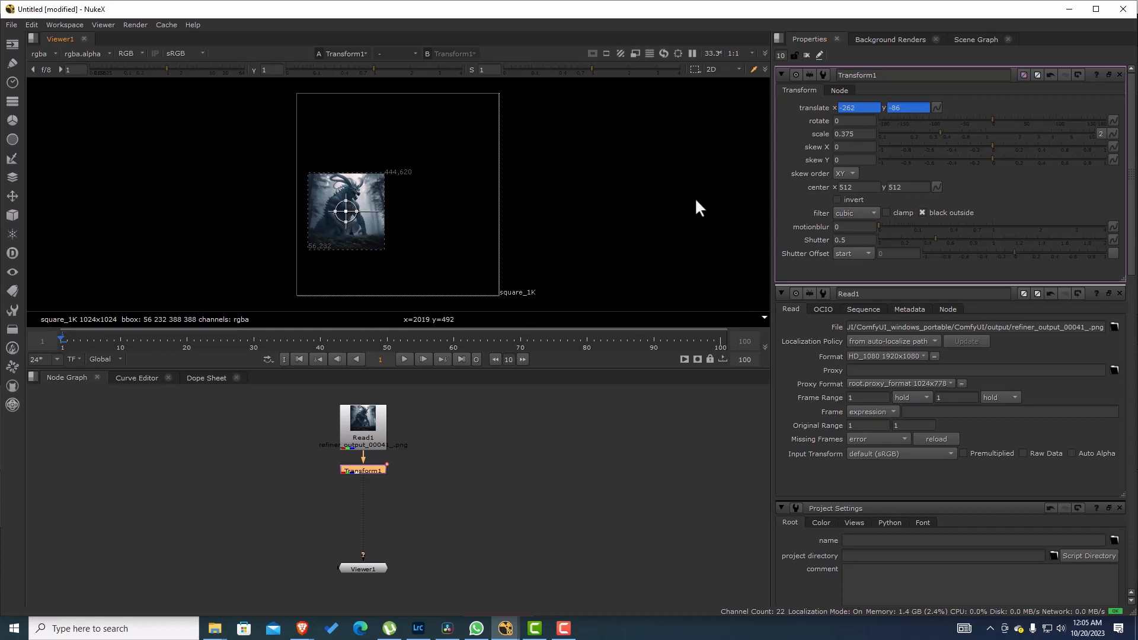
{"action": "key", "text": "ctrl+z"}
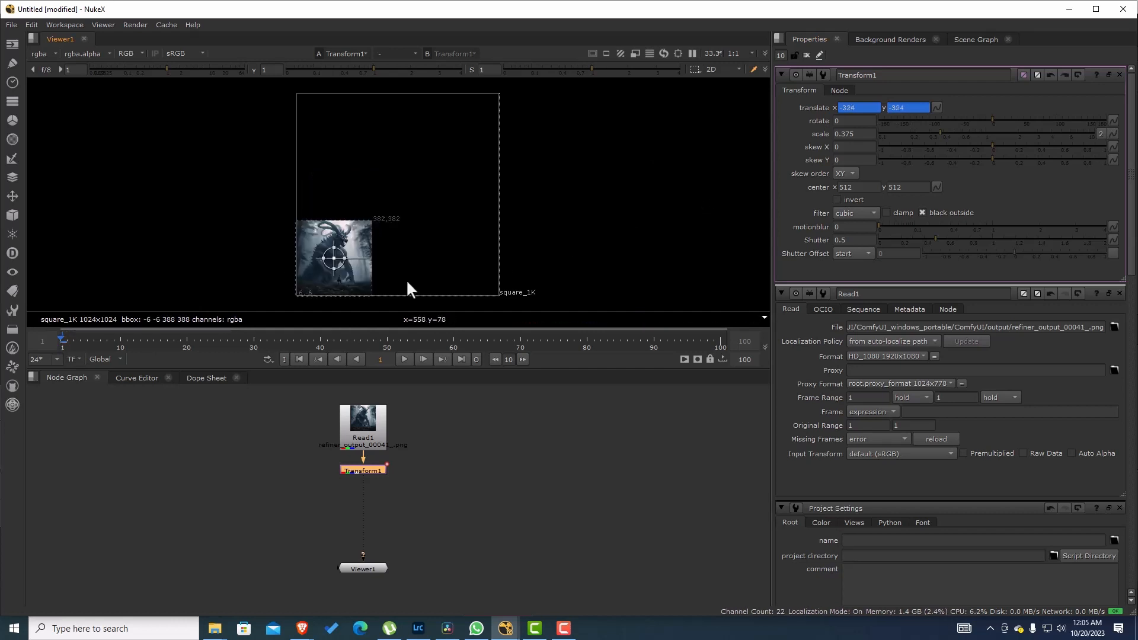
Keyframe the image's translate at about -218, -18 on frame 20 and about -18, -308 on frame 40.
{"action": "left_click", "coordinate": [187, 335]}
{"action": "left_click_drag", "start_coordinate": [334, 258], "coordinate": [355, 195]}
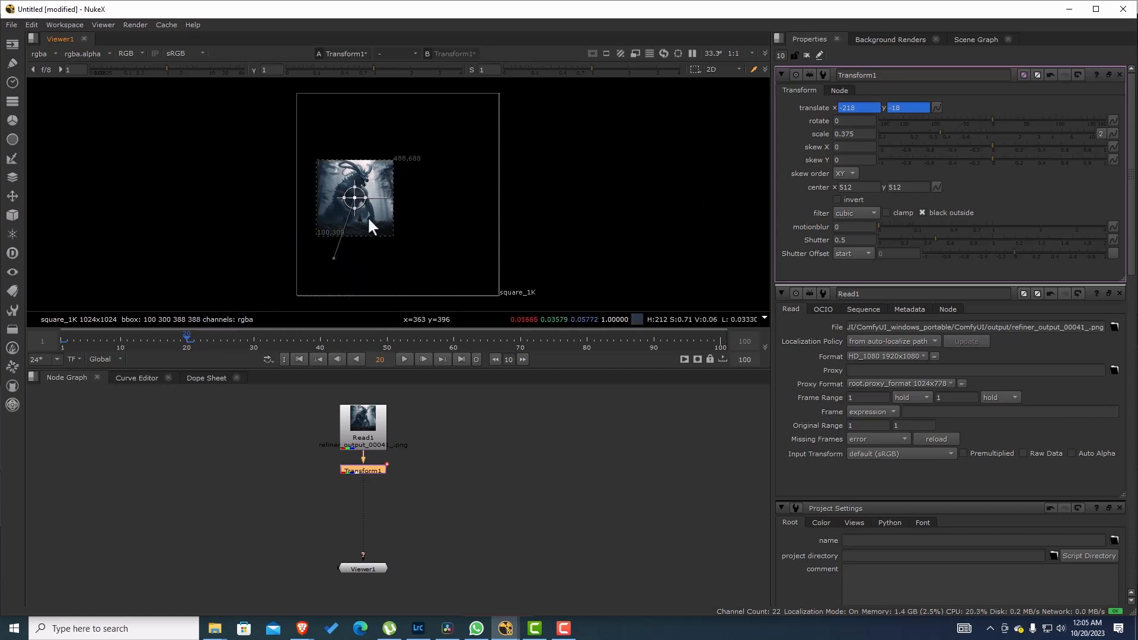
{"action": "left_click", "coordinate": [319, 333]}
{"action": "left_click_drag", "start_coordinate": [355, 197], "coordinate": [395, 259]}
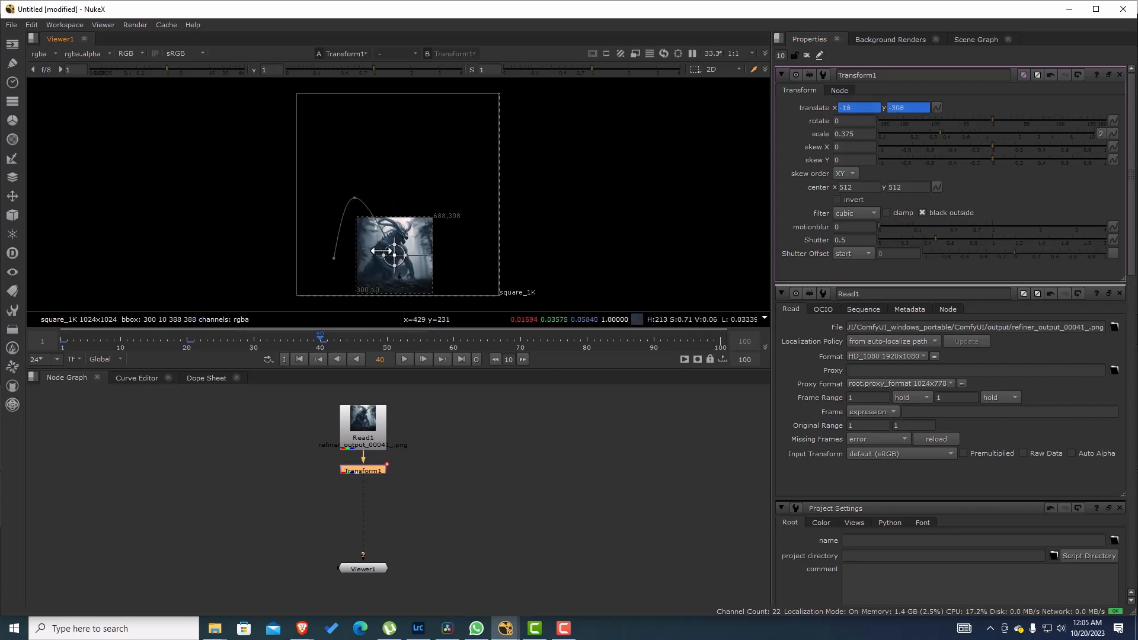
Keyframe the image's translate at about 138, 40 on frame 60, 364, -230 on frame 80 and 442, 316 on frame 100.
{"action": "left_click", "coordinate": [454, 335]}
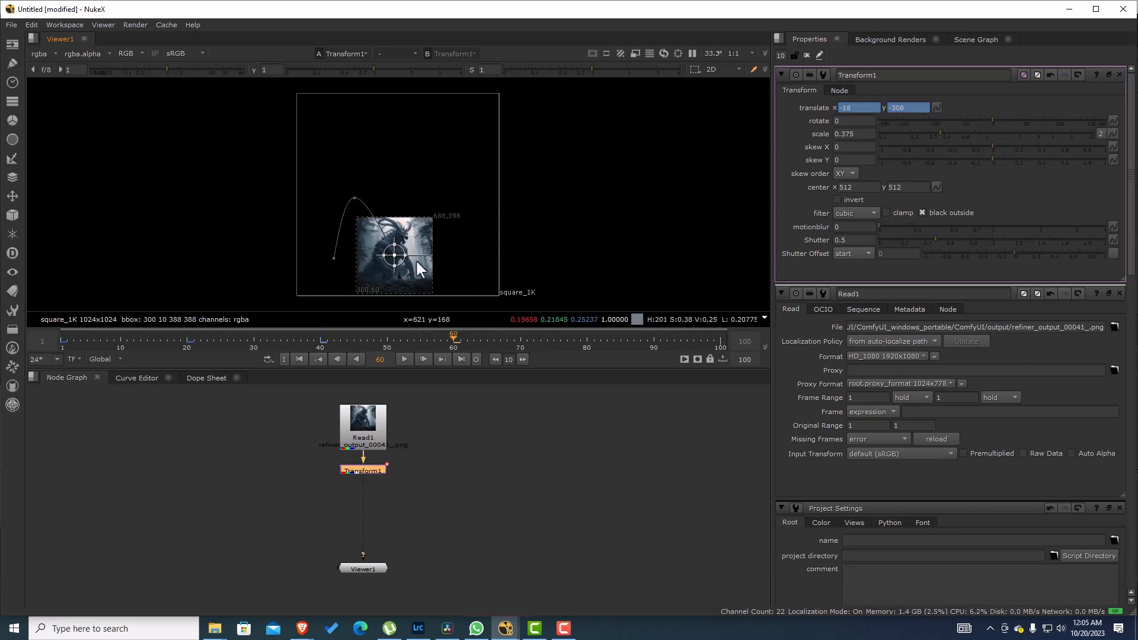
{"action": "left_click_drag", "start_coordinate": [397, 255], "coordinate": [425, 186]}
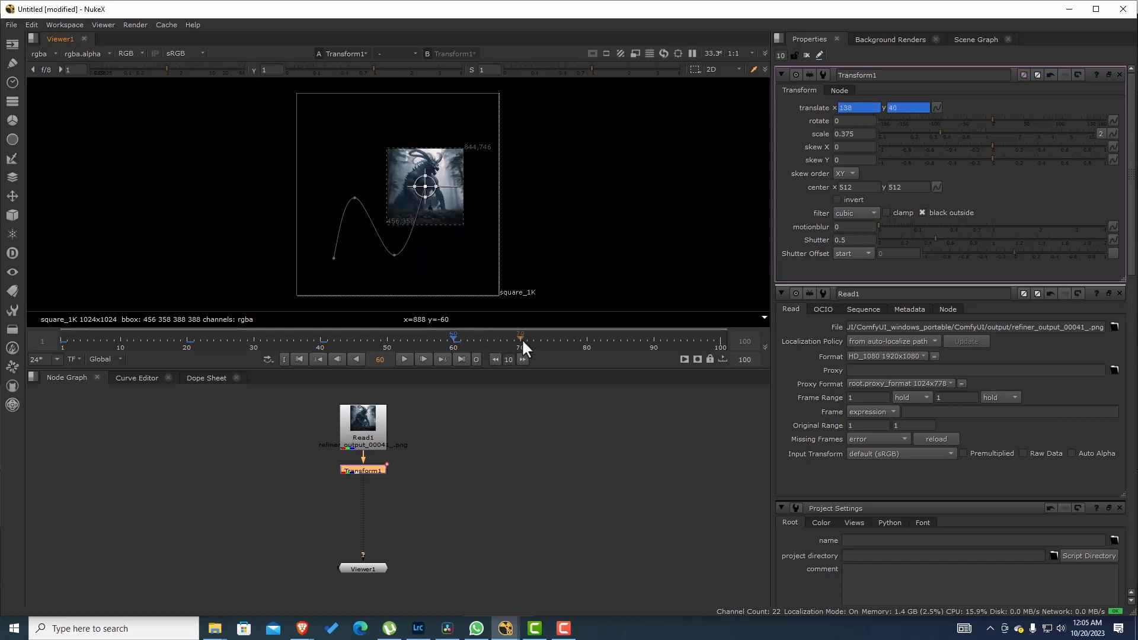
{"action": "left_click", "coordinate": [587, 335]}
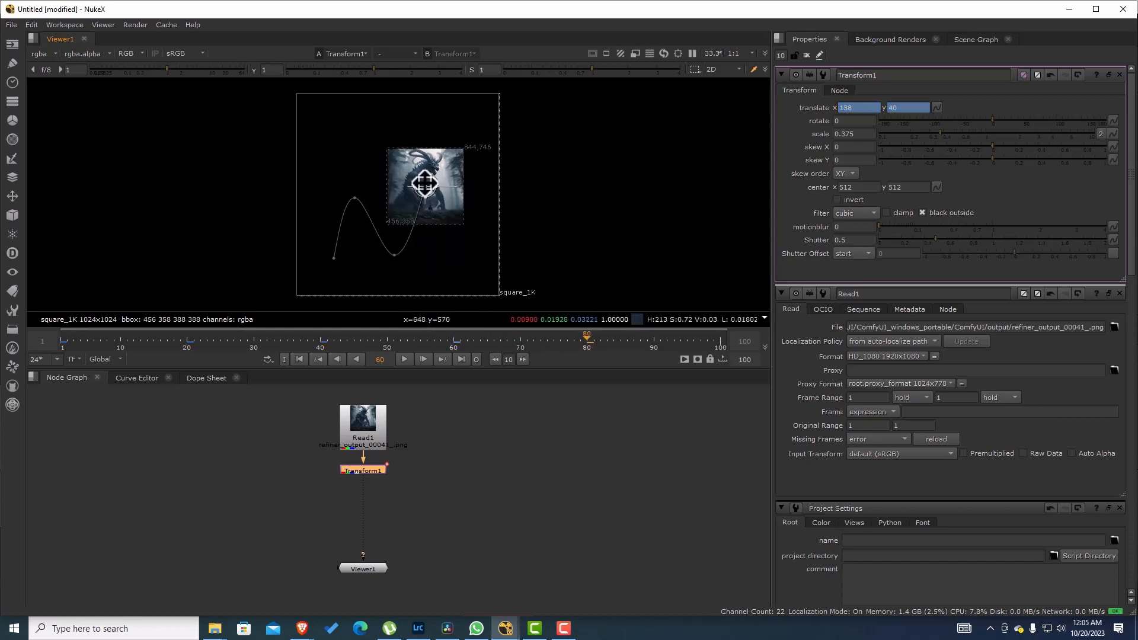
{"action": "left_click_drag", "start_coordinate": [425, 186], "coordinate": [469, 239]}
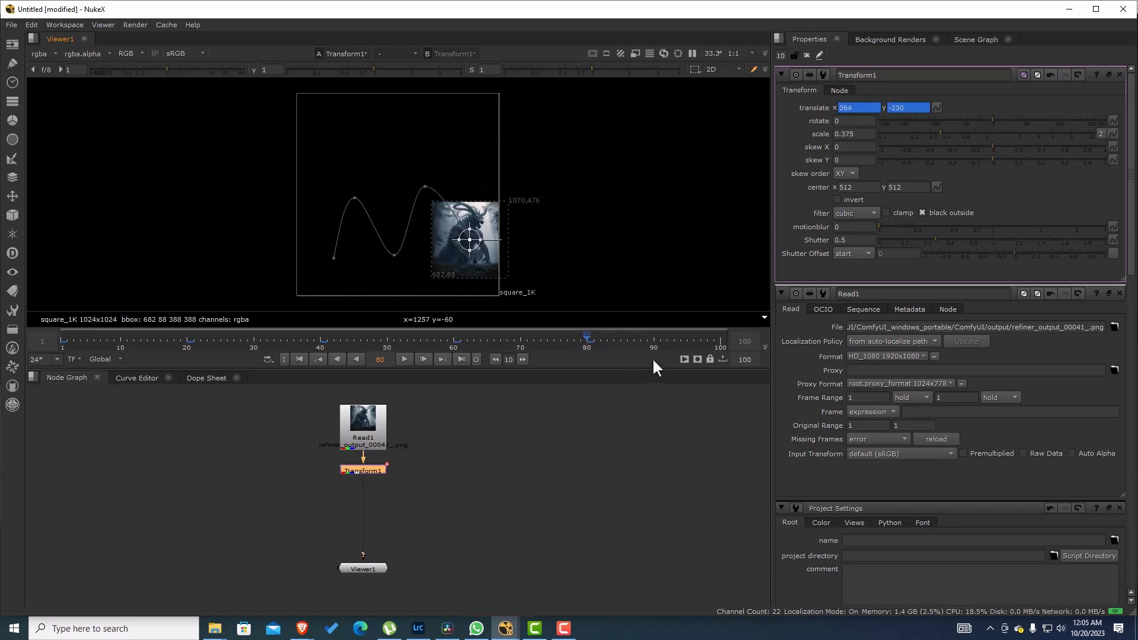
{"action": "left_click", "coordinate": [719, 336]}
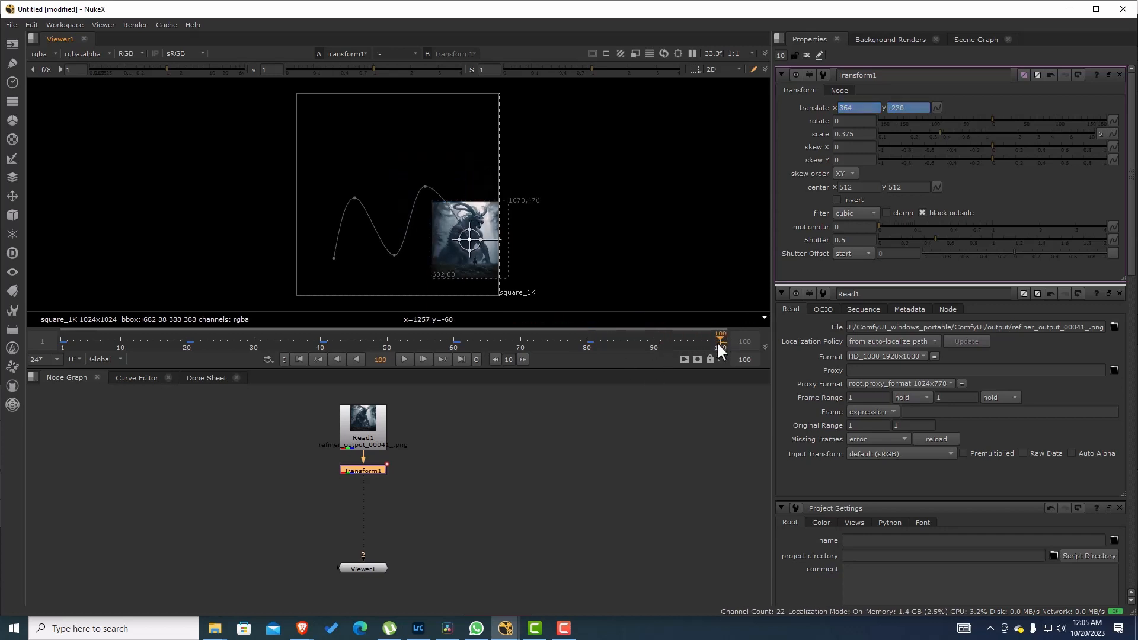
{"action": "left_click_drag", "start_coordinate": [471, 239], "coordinate": [485, 132]}
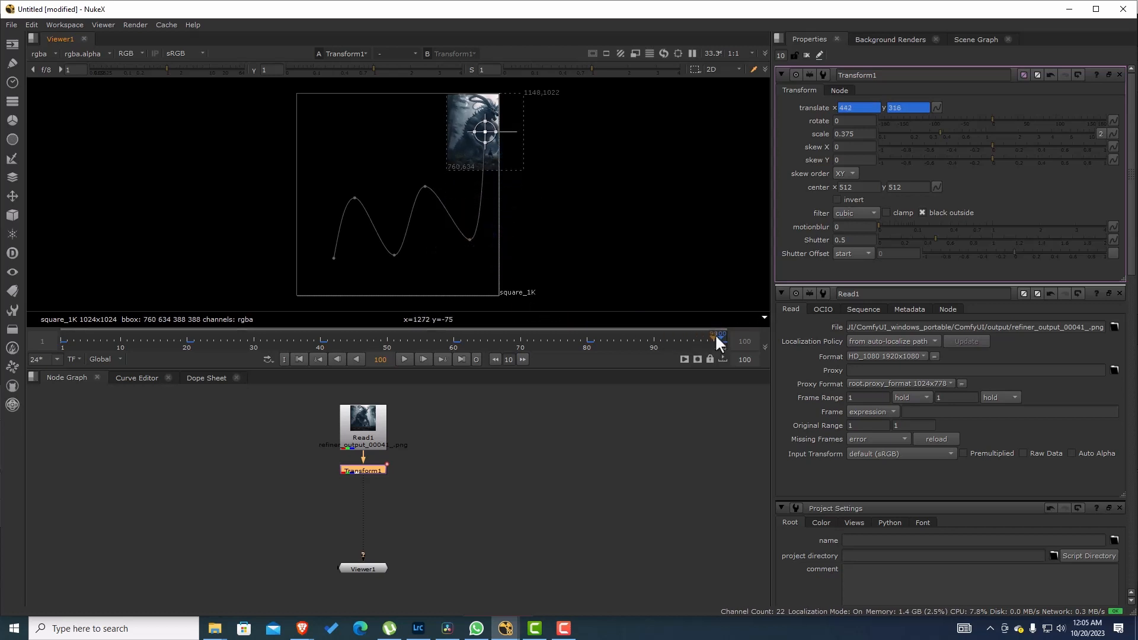
Play the position animation from frame 1, stop it and return to frame 1.
{"action": "left_click_drag", "start_coordinate": [715, 333], "coordinate": [64, 339]}
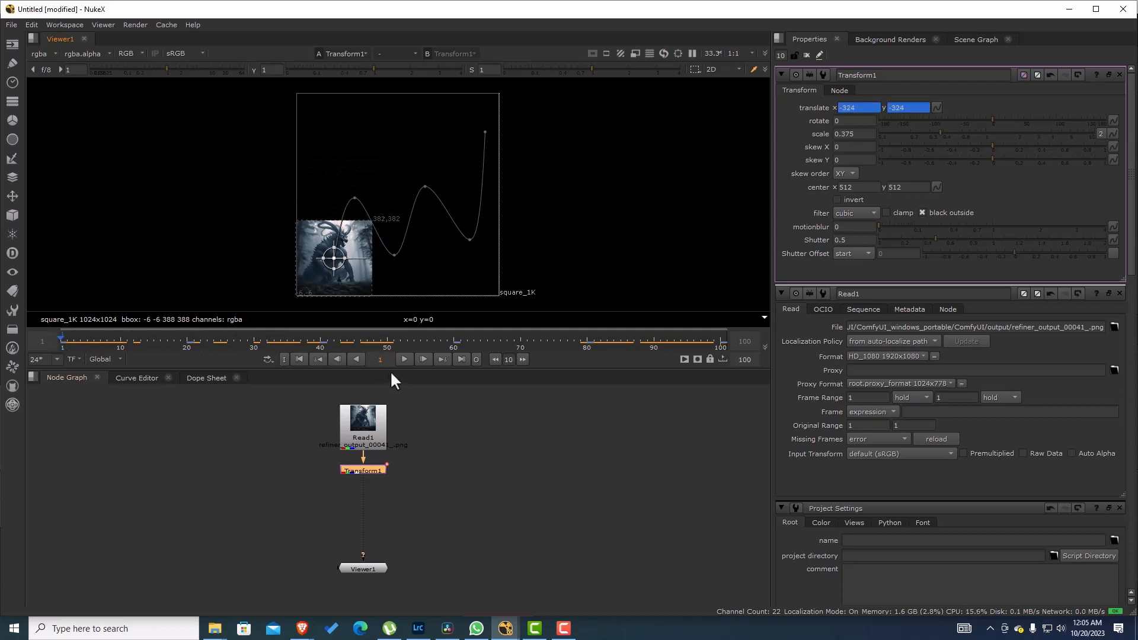
{"action": "left_click", "coordinate": [402, 358]}
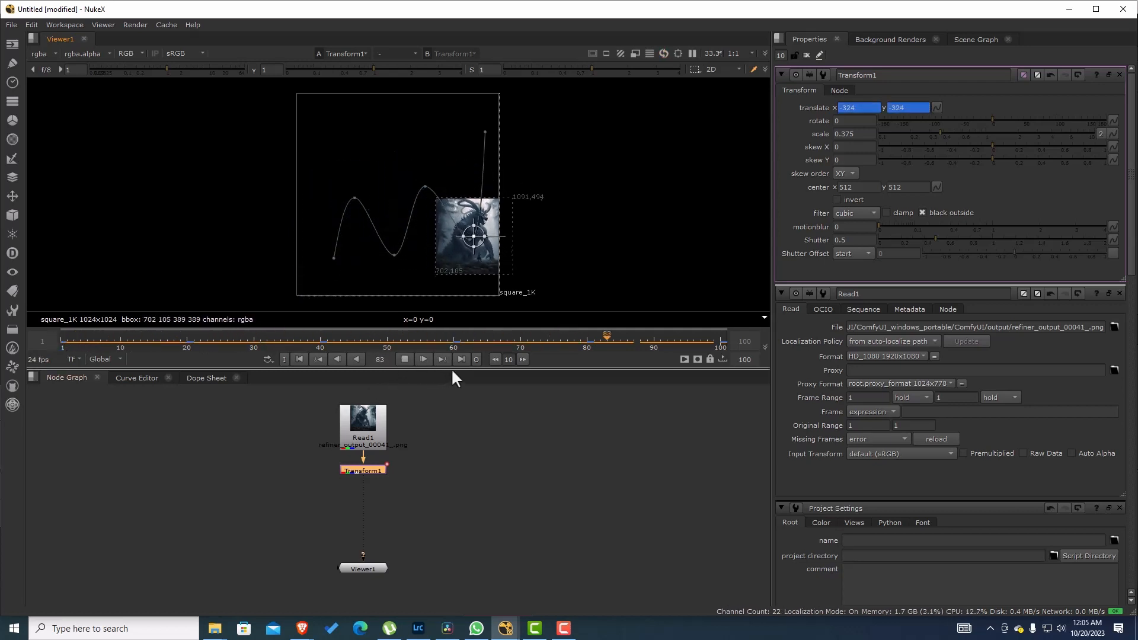
{"action": "left_click", "coordinate": [404, 359]}
{"action": "left_click_drag", "start_coordinate": [285, 333], "coordinate": [60, 331]}
Examine the timing of the translate keys and view the x and y animation curves separately and together.
{"action": "left_click", "coordinate": [206, 377]}
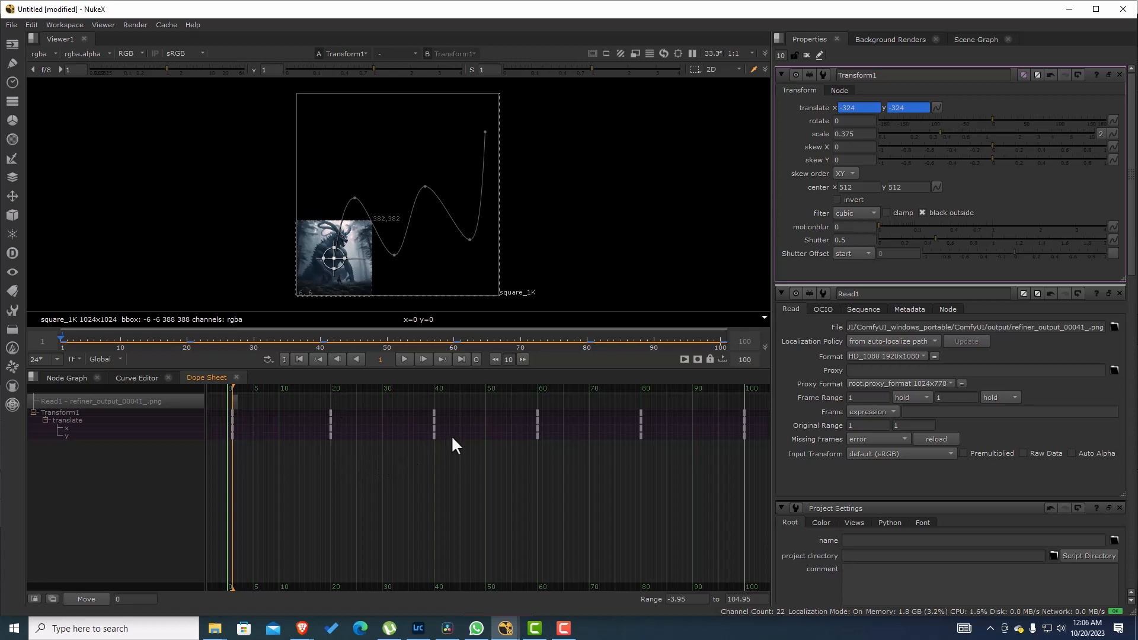
{"action": "left_click", "coordinate": [137, 378]}
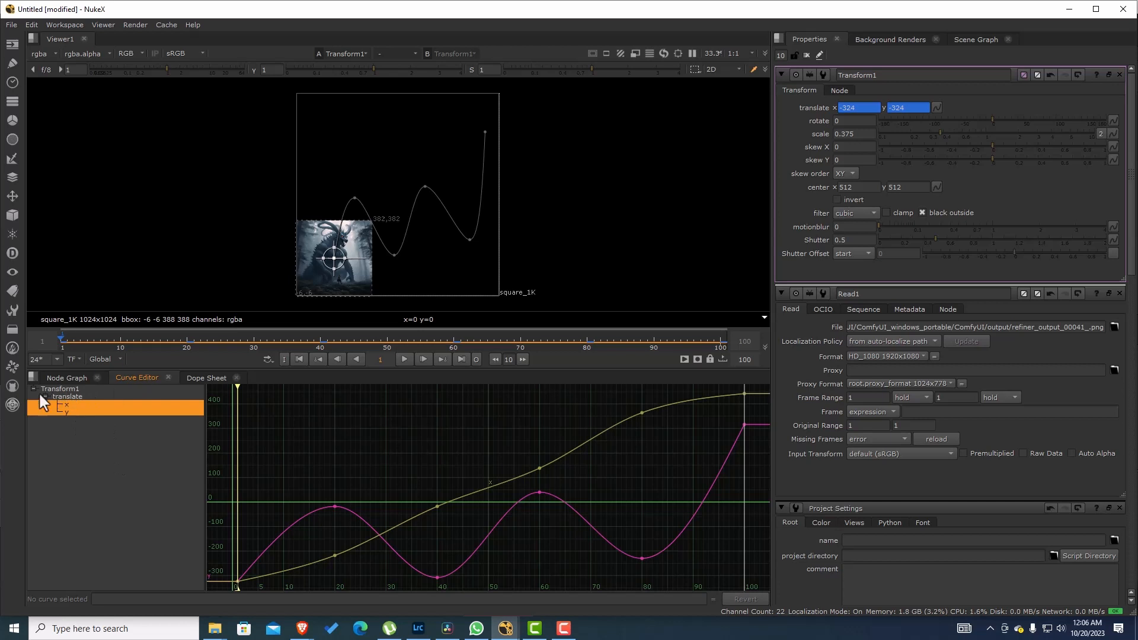
{"action": "left_click", "coordinate": [81, 418]}
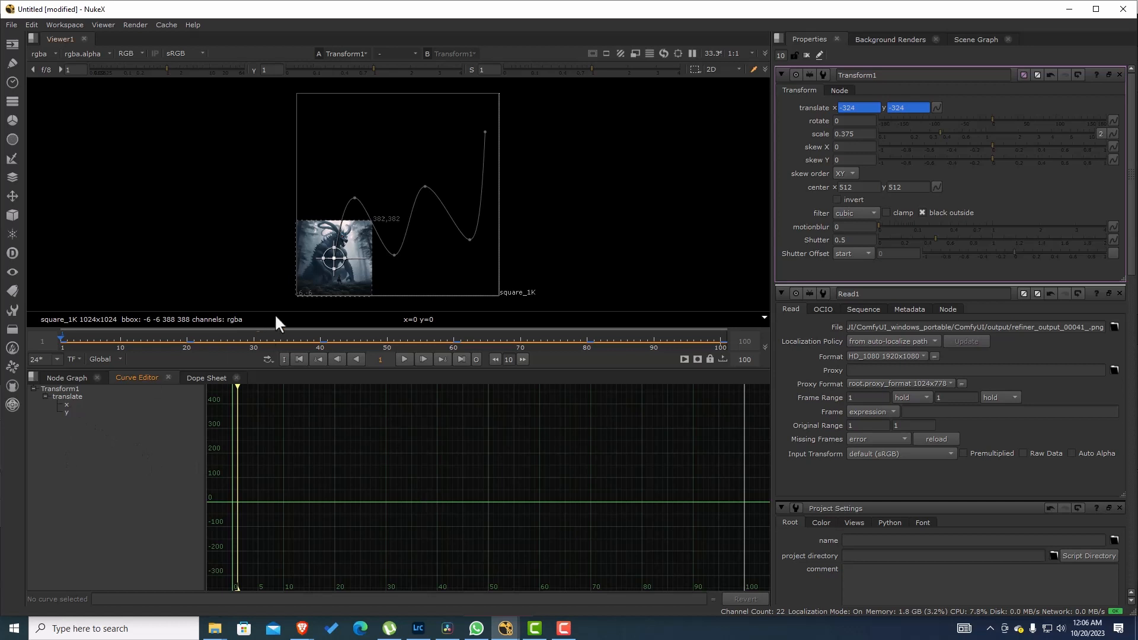
{"action": "left_click", "coordinate": [67, 405]}
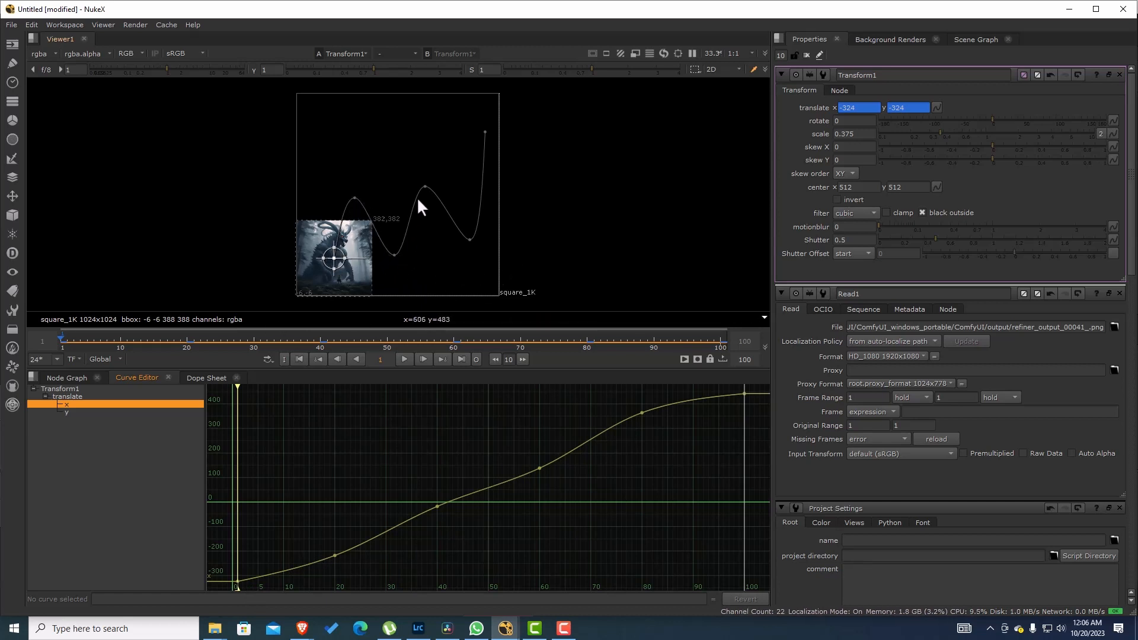
{"action": "left_click", "coordinate": [66, 413]}
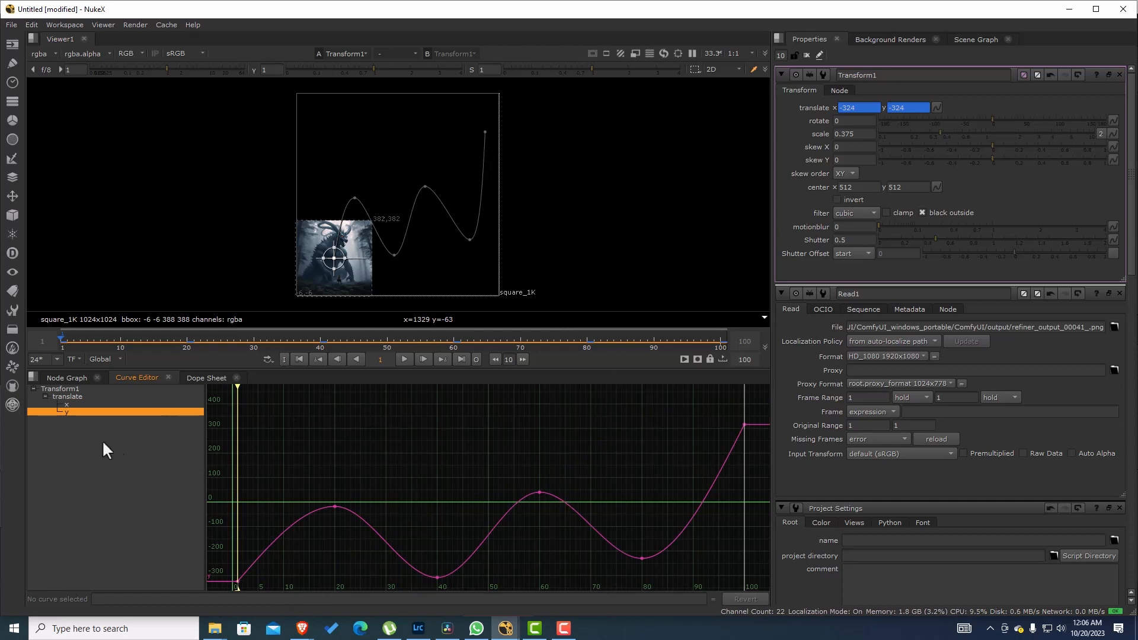
{"action": "left_click", "coordinate": [141, 451]}
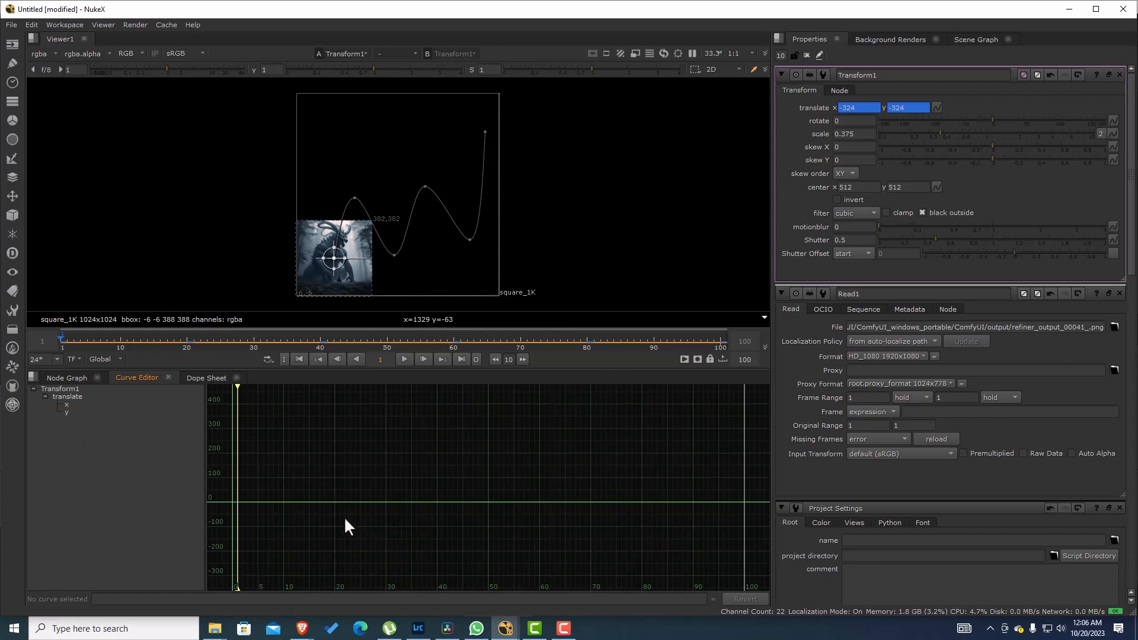
{"action": "left_click", "coordinate": [80, 397]}
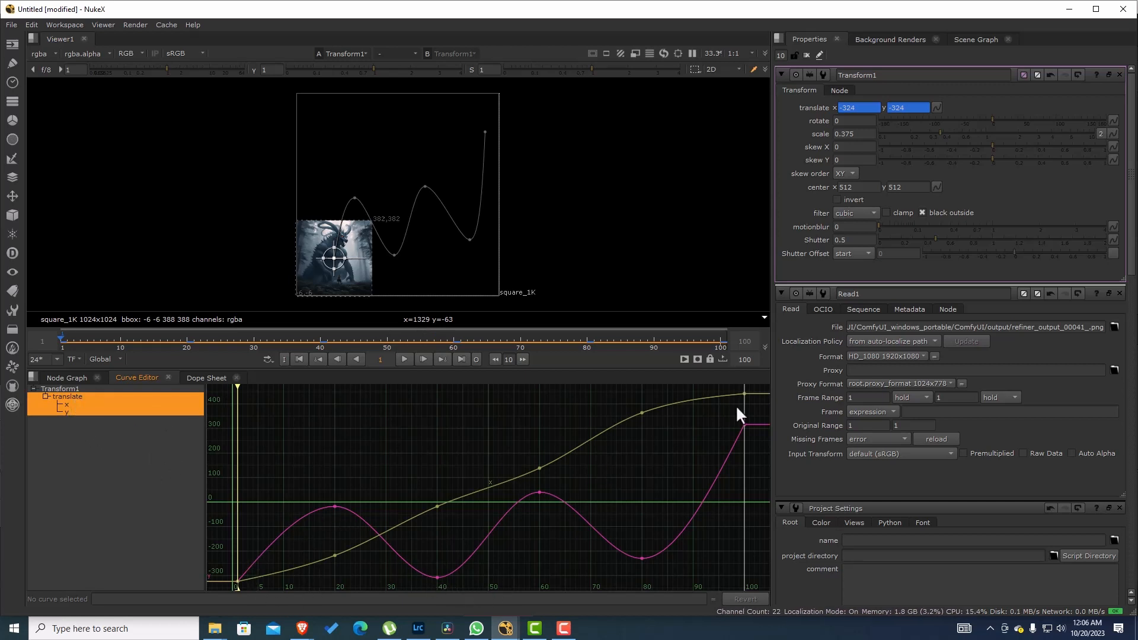
{"action": "left_click", "coordinate": [87, 439]}
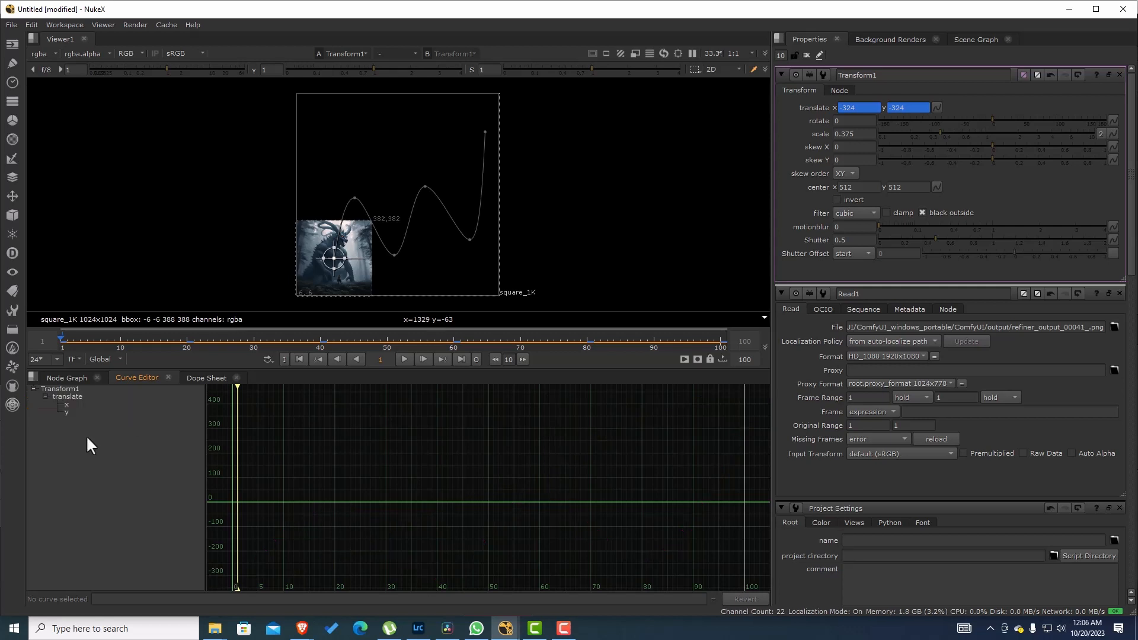
Show only the translate x curve and scrub along it to frame 28 and on to frame 56.
{"action": "left_click", "coordinate": [84, 404]}
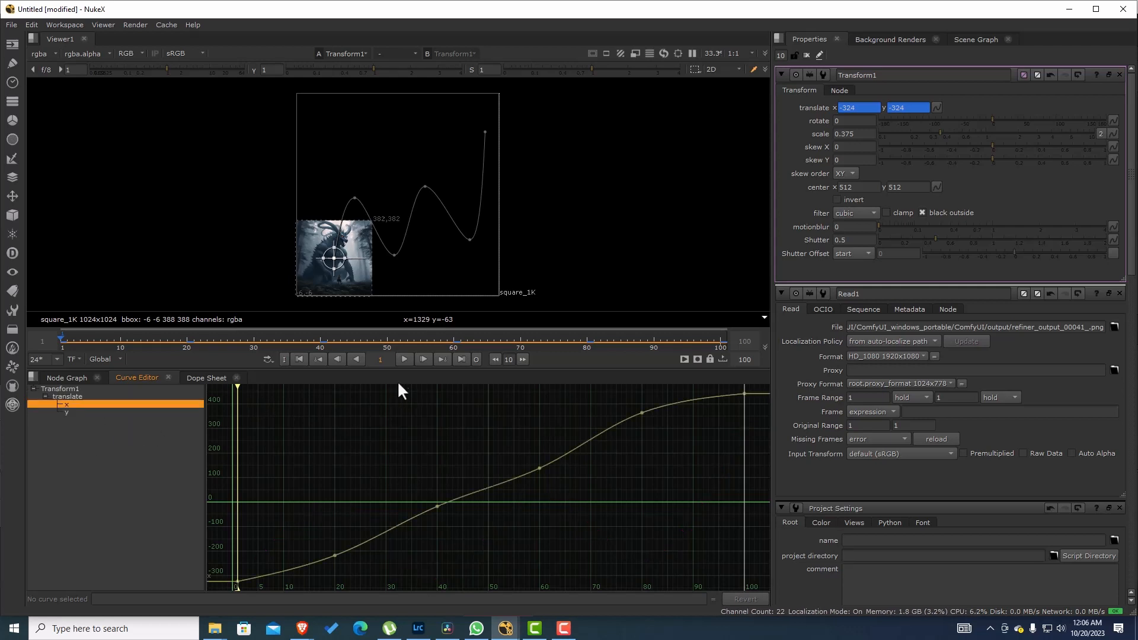
{"action": "left_click_drag", "start_coordinate": [238, 387], "coordinate": [375, 394]}
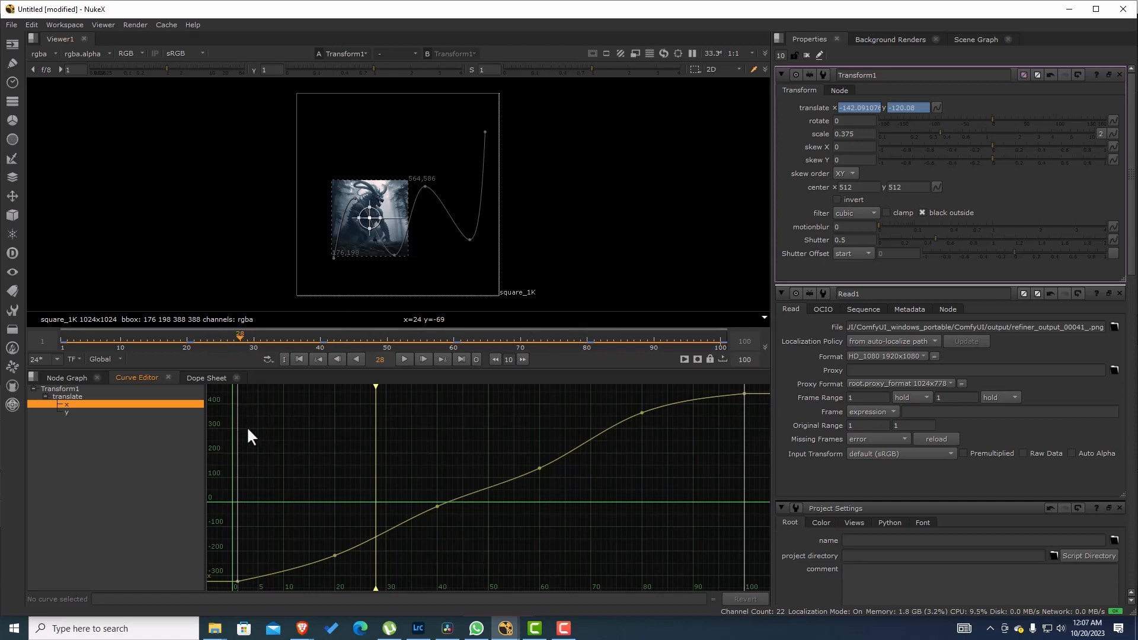
{"action": "left_click_drag", "start_coordinate": [376, 386], "coordinate": [519, 391]}
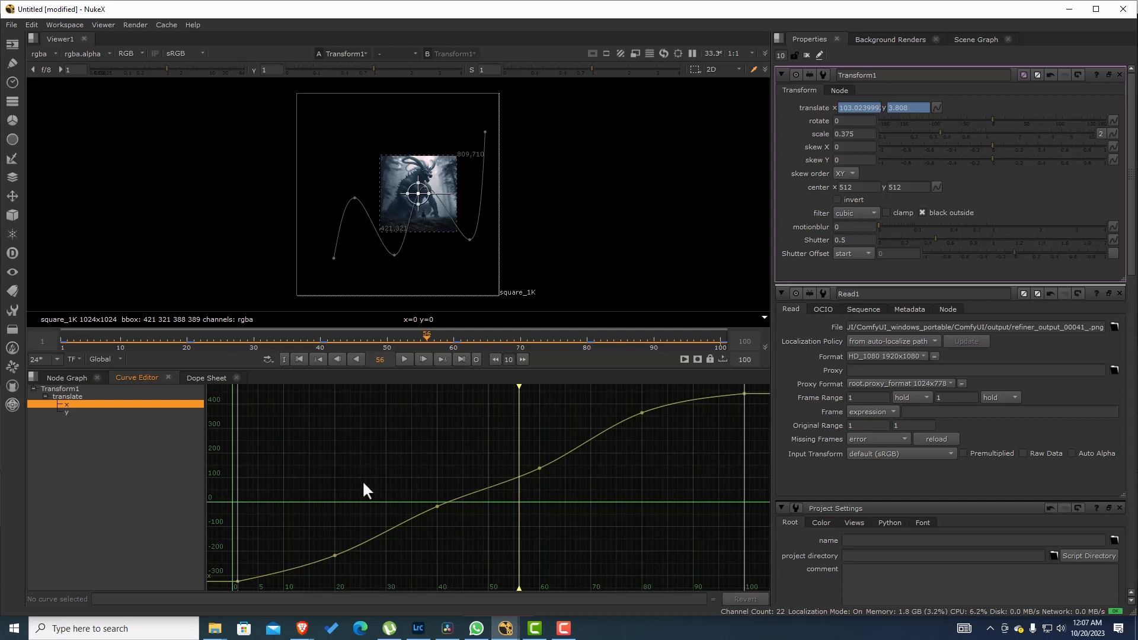
Select the translate x curve's keyframes at frames 20, 40, 60 and 80 one at a time to inspect them.
{"action": "left_click", "coordinate": [335, 555]}
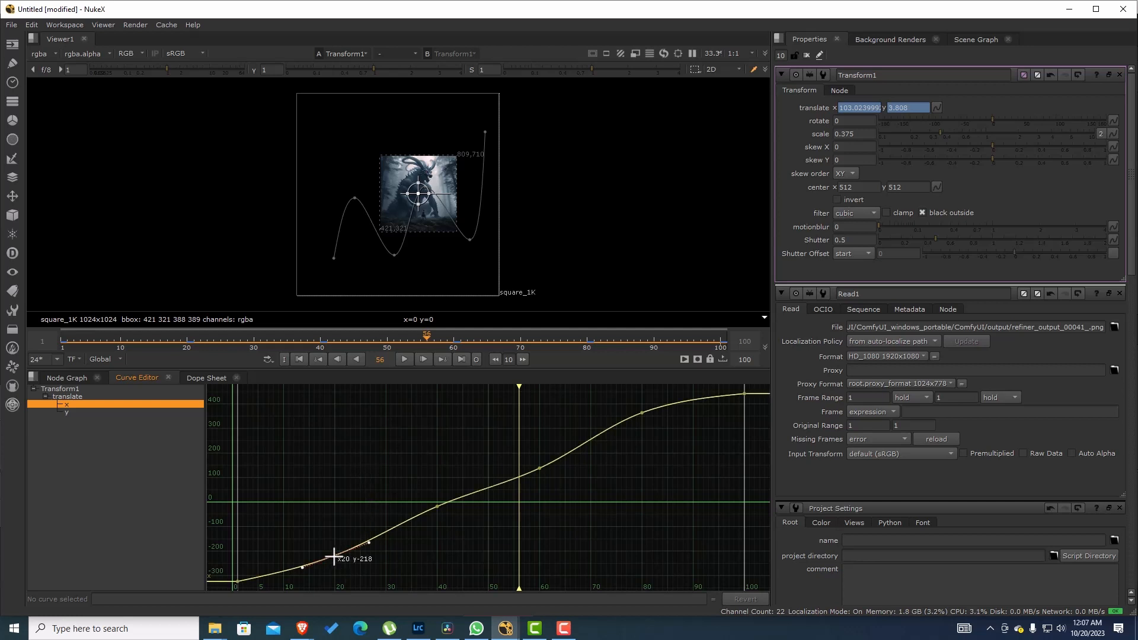
{"action": "left_click", "coordinate": [436, 507]}
{"action": "left_click", "coordinate": [539, 468]}
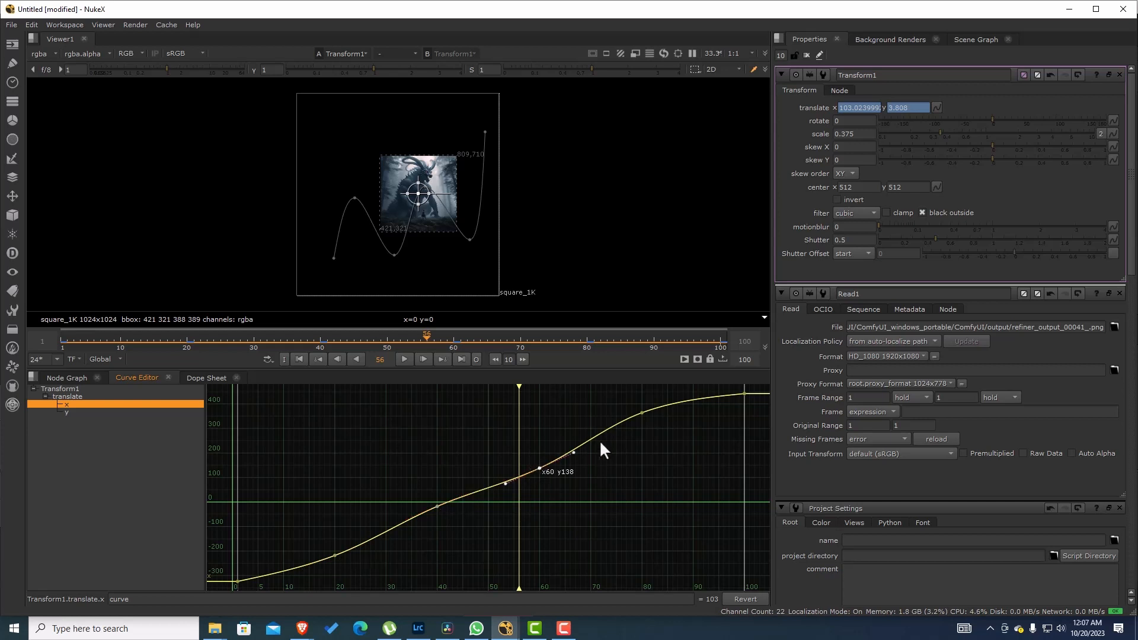
{"action": "left_click", "coordinate": [642, 413]}
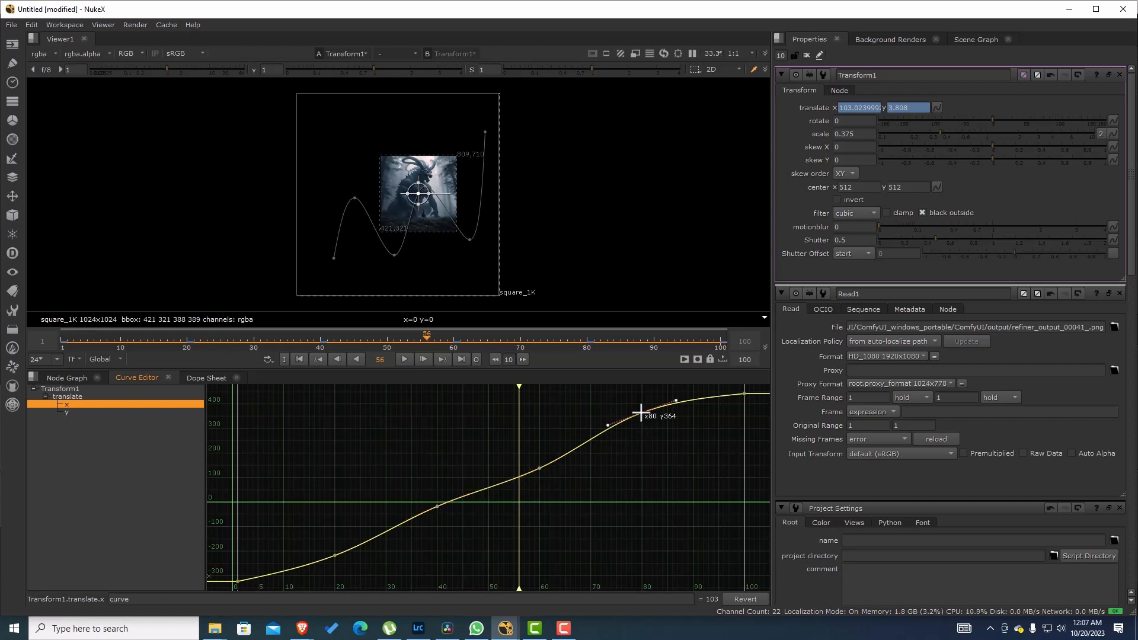
Select the translate x keyframe at frame 100, then the keyframes at frames 40 and 60 together and frame that selection.
{"action": "left_click", "coordinate": [743, 393]}
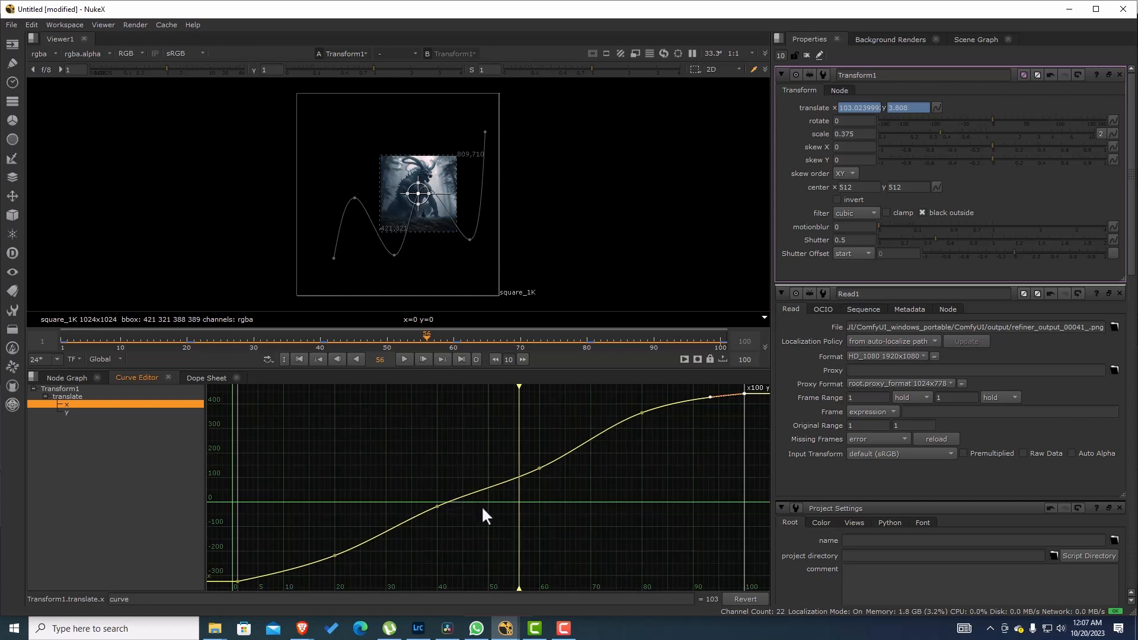
{"action": "left_click", "coordinate": [474, 541]}
{"action": "mouse_move", "coordinate": [405, 425]}
{"action": "left_mouse_down"}
{"action": "mouse_move", "coordinate": [449, 490]}
{"action": "mouse_move", "coordinate": [563, 540]}
{"action": "left_mouse_up"}
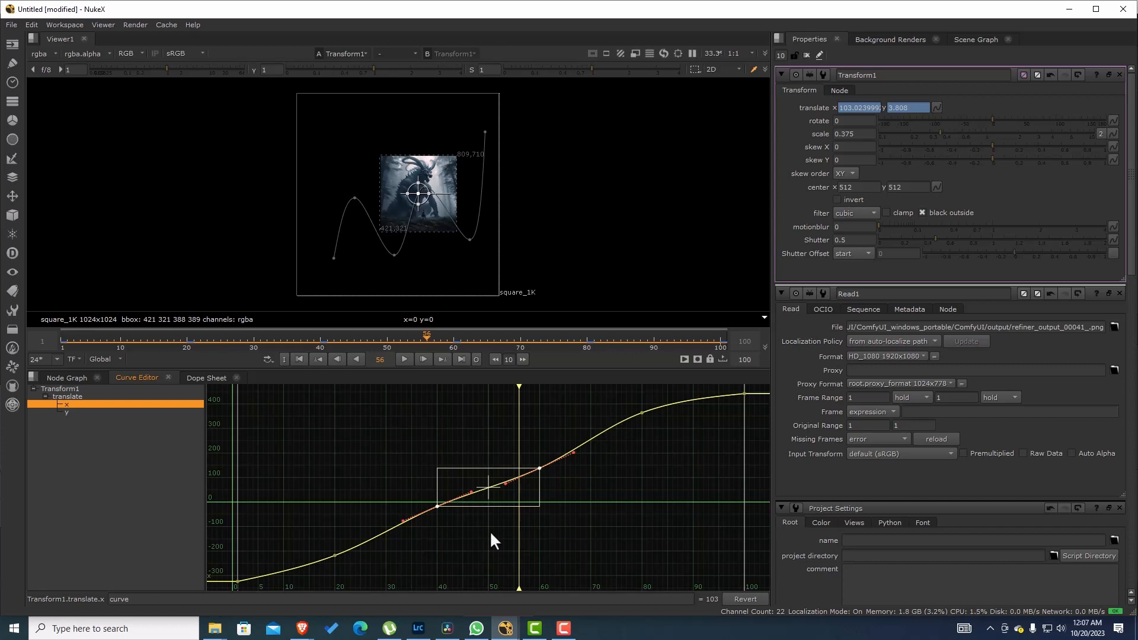
{"action": "key", "text": "f"}
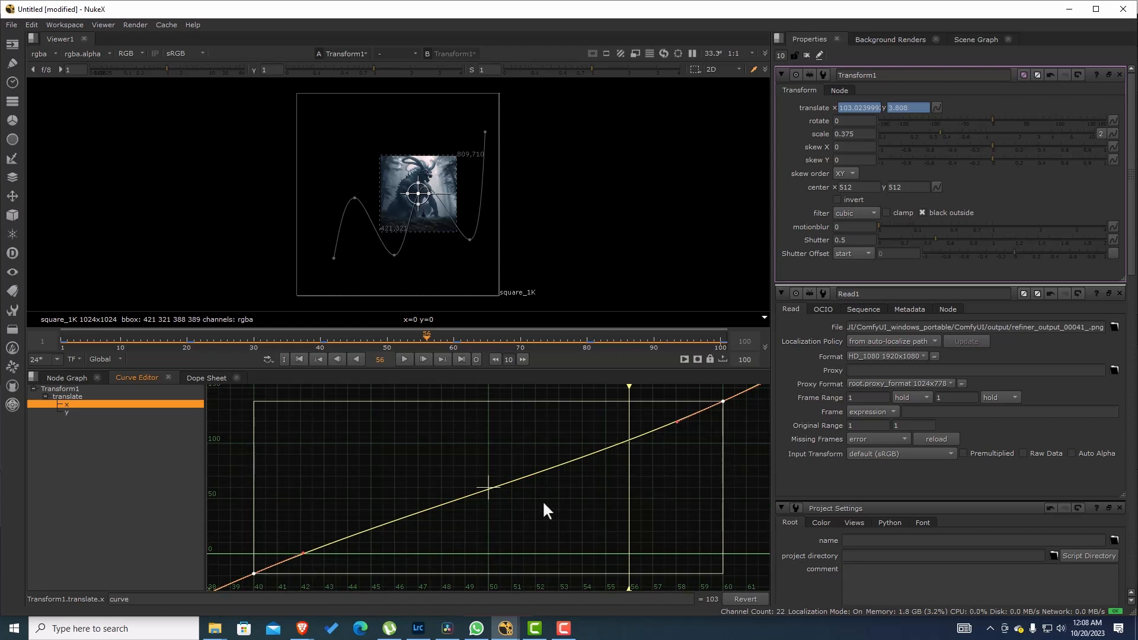
Examine the translate x curve at wider and closer zoom levels, including its flat stretches before and after the keyframes.
{"action": "scroll", "coordinate": [542, 500], "scroll_direction": "down", "scroll_amount": 5}
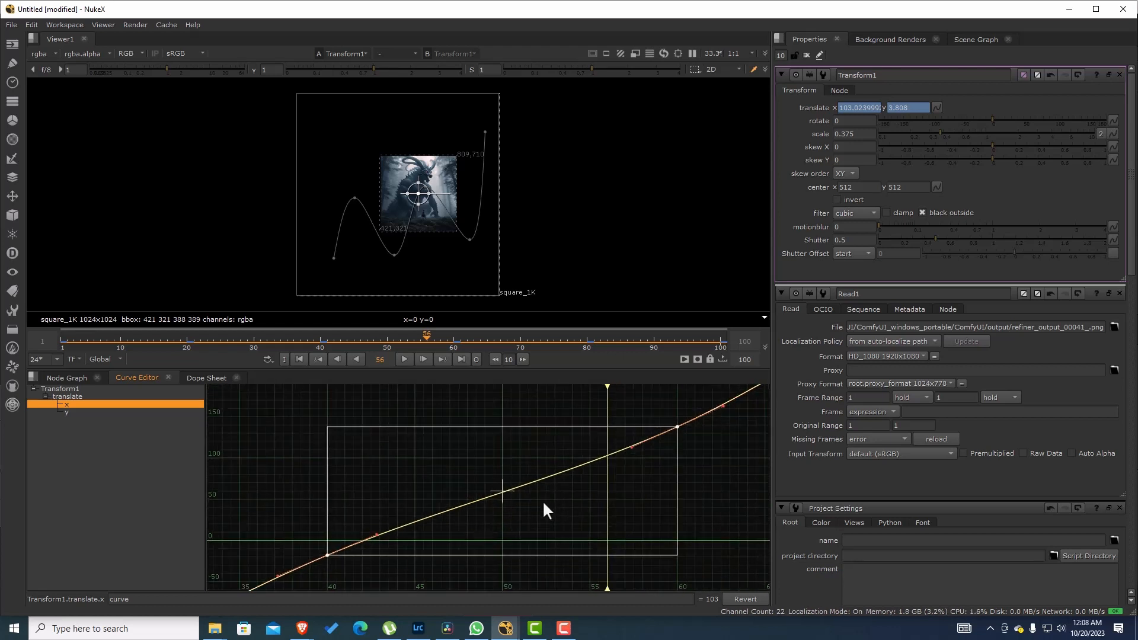
{"action": "scroll", "coordinate": [542, 501], "scroll_direction": "down", "scroll_amount": 5}
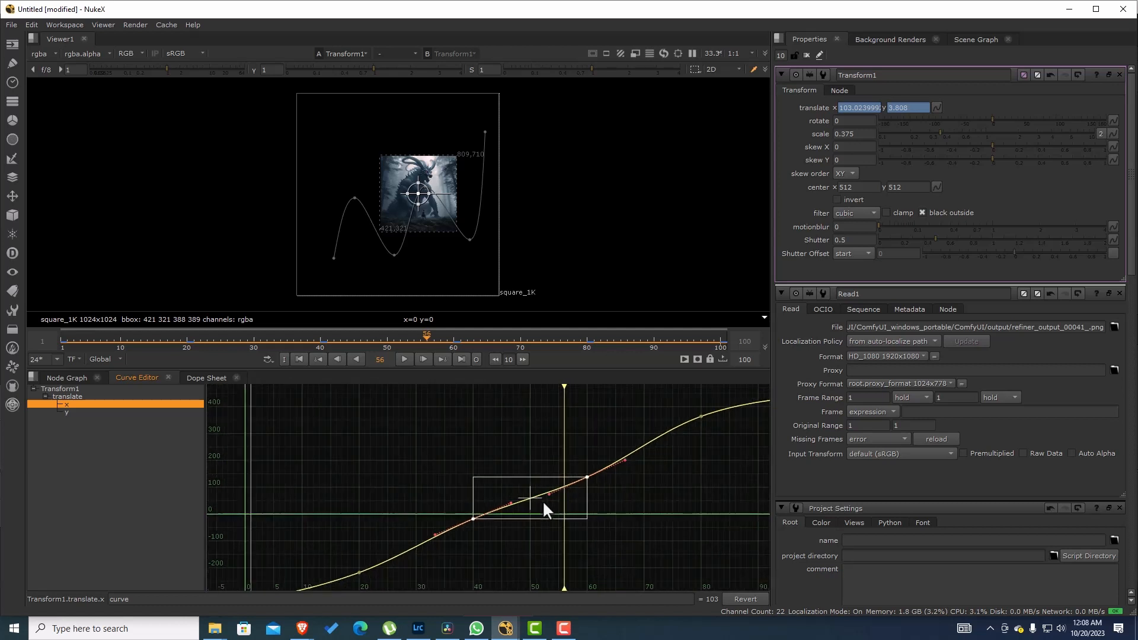
{"action": "scroll", "coordinate": [542, 501], "scroll_direction": "down", "scroll_amount": 8}
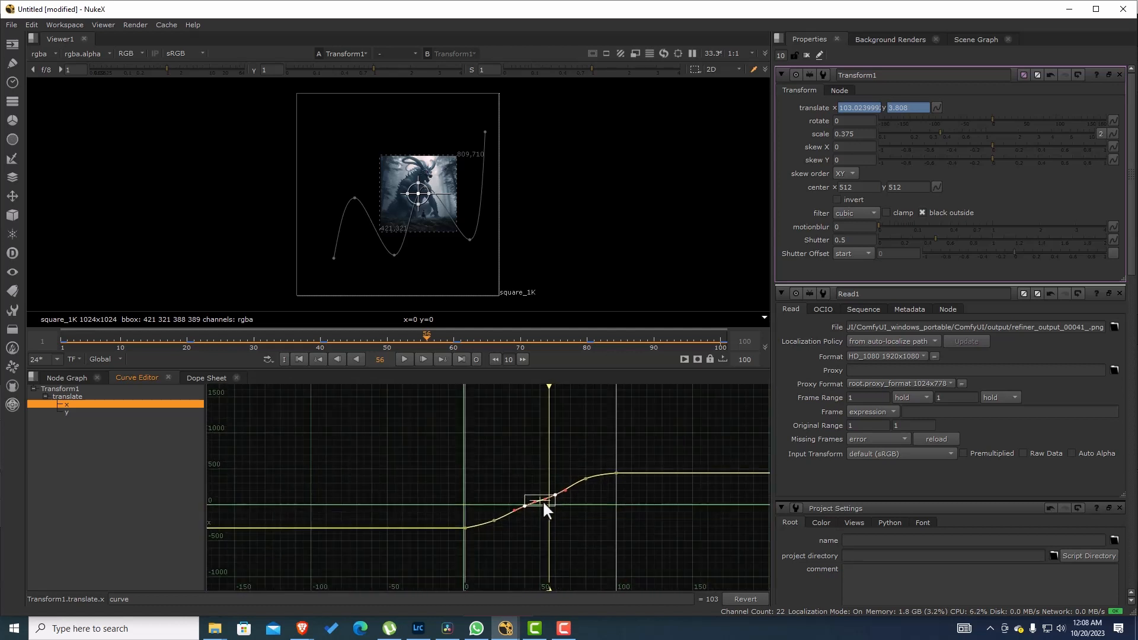
{"action": "scroll", "coordinate": [543, 500], "scroll_direction": "down", "scroll_amount": 4}
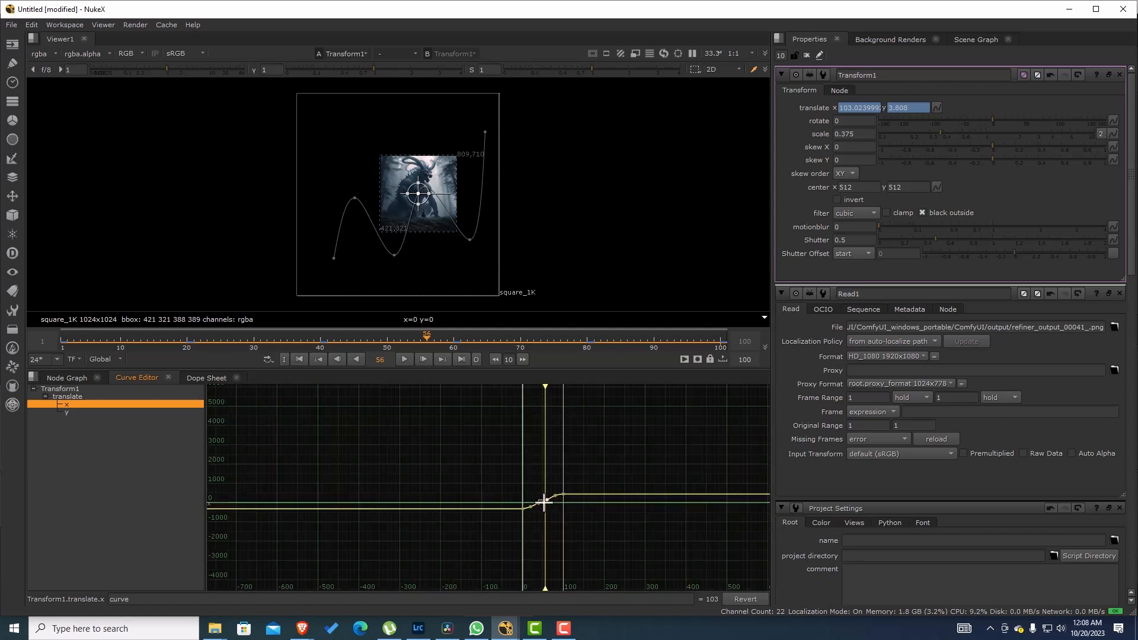
{"action": "scroll", "coordinate": [543, 502], "scroll_direction": "up", "scroll_amount": 8}
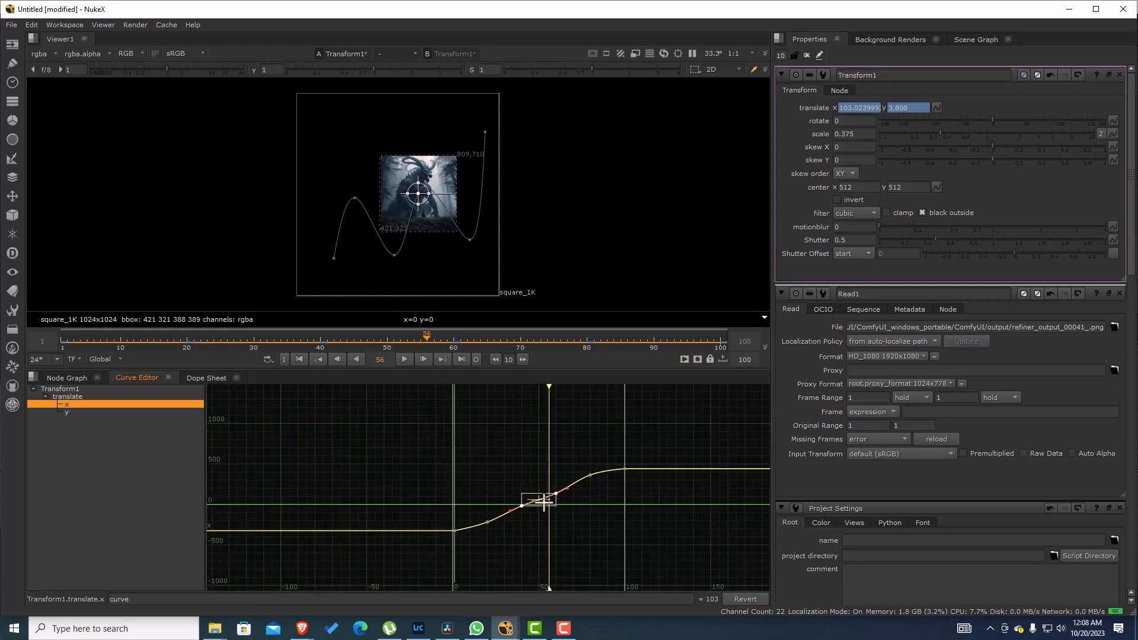
{"action": "scroll", "coordinate": [544, 502], "scroll_direction": "up", "scroll_amount": 2}
{"action": "mouse_move", "coordinate": [636, 484]}
{"action": "left_mouse_down"}
{"action": "mouse_move", "coordinate": [526, 481]}
{"action": "mouse_move", "coordinate": [615, 476]}
{"action": "left_mouse_up"}
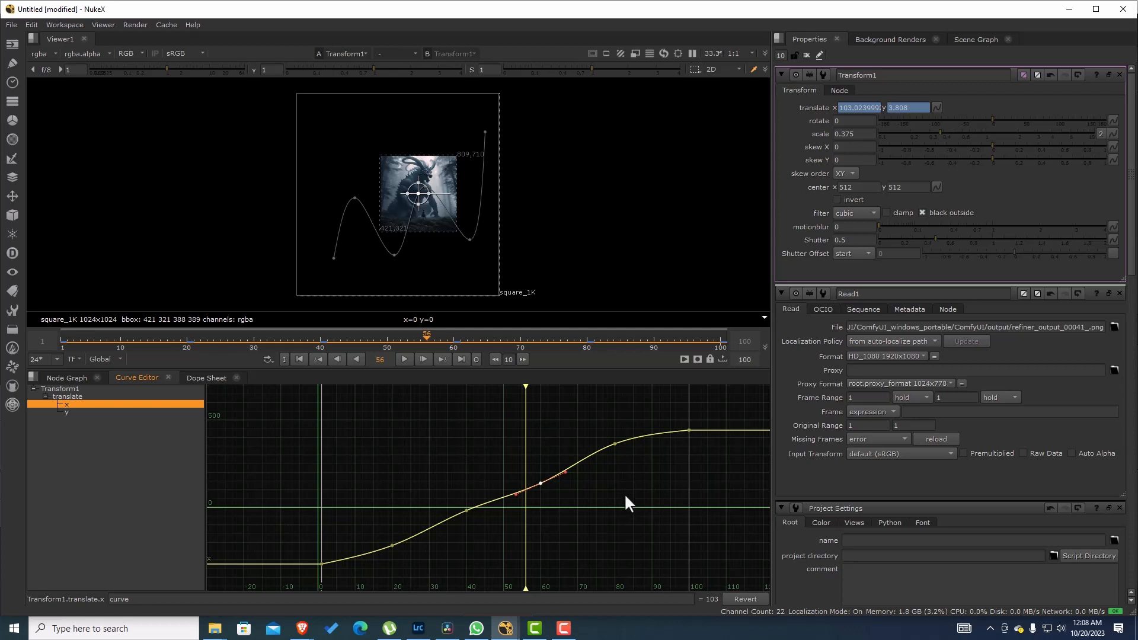
{"action": "left_click_drag", "start_coordinate": [626, 496], "coordinate": [573, 487]}
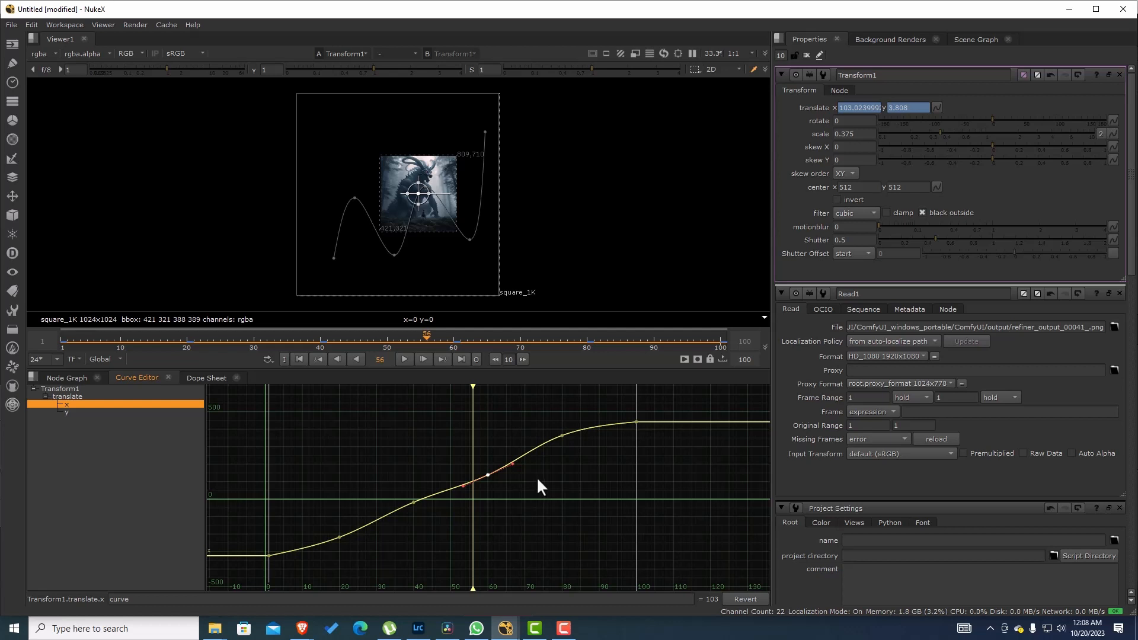
{"action": "mouse_move", "coordinate": [540, 486]}
{"action": "left_mouse_down"}
{"action": "mouse_move", "coordinate": [668, 460]}
{"action": "mouse_move", "coordinate": [510, 478]}
{"action": "mouse_move", "coordinate": [681, 486]}
{"action": "mouse_move", "coordinate": [483, 482]}
{"action": "mouse_move", "coordinate": [625, 482]}
{"action": "mouse_move", "coordinate": [555, 482]}
{"action": "left_mouse_up"}
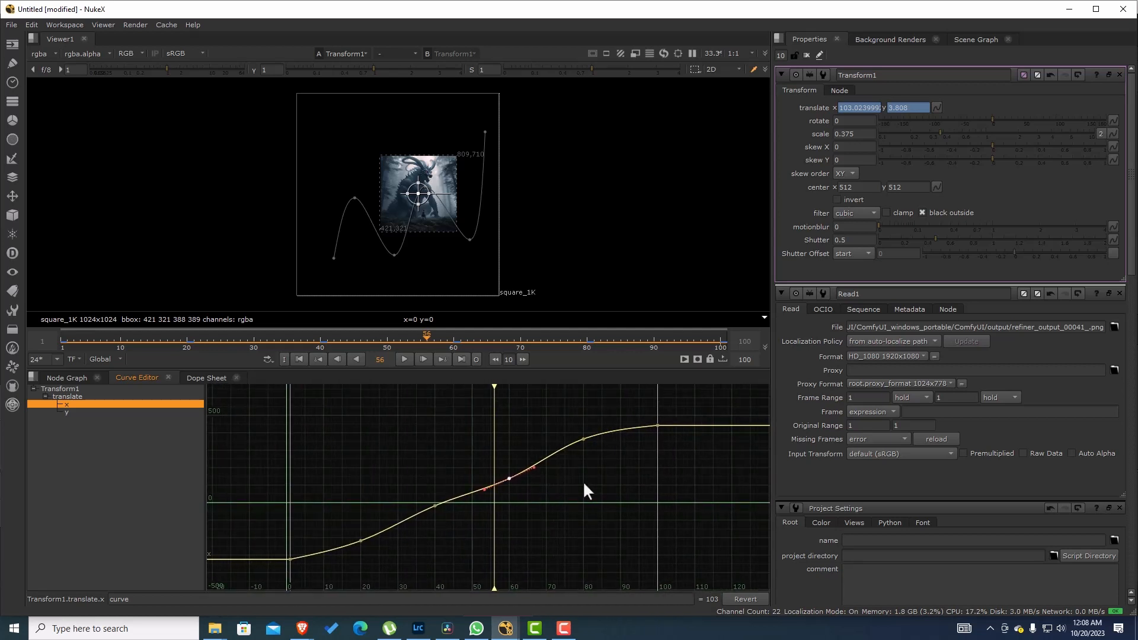
{"action": "scroll", "coordinate": [566, 483], "scroll_direction": "down", "scroll_amount": 6}
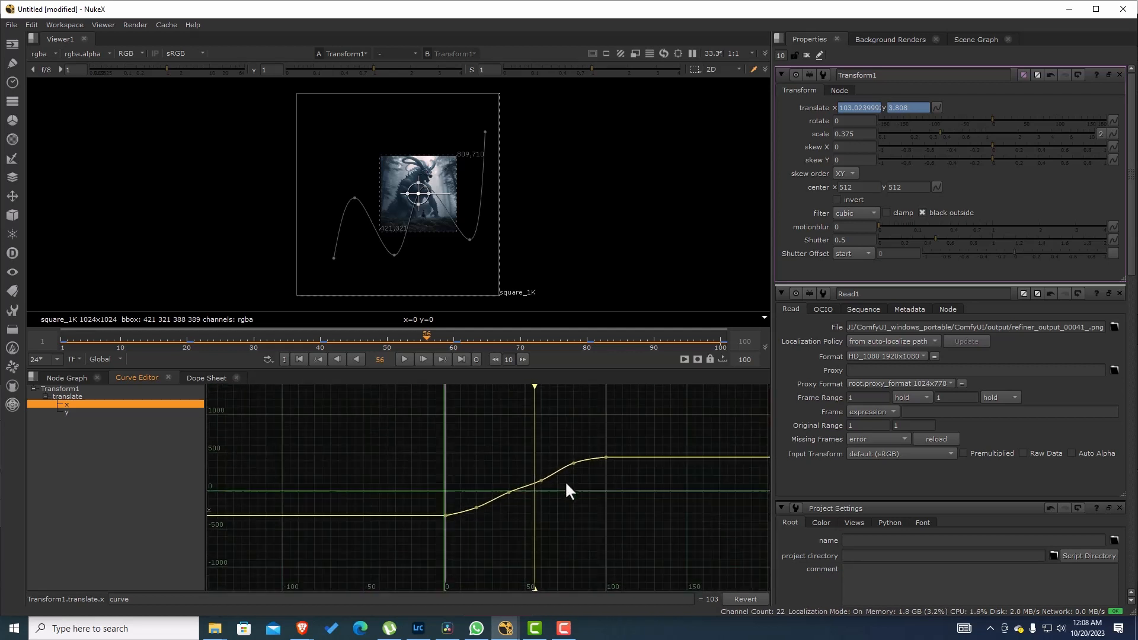
{"action": "scroll", "coordinate": [566, 483], "scroll_direction": "up", "scroll_amount": 6}
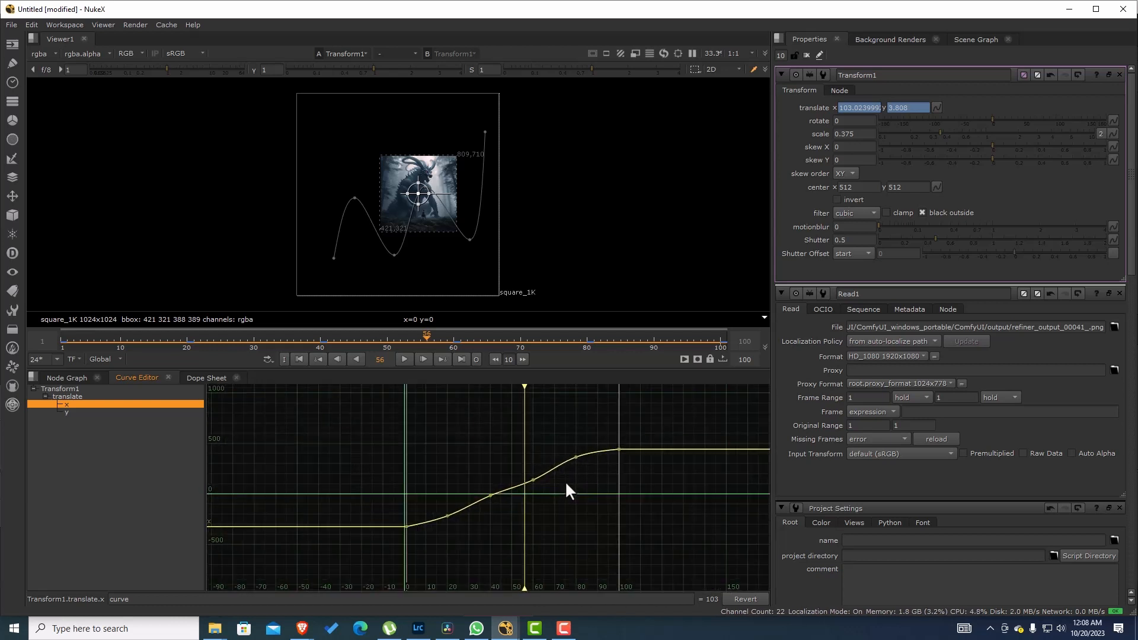
{"action": "scroll", "coordinate": [566, 483], "scroll_direction": "down", "scroll_amount": 5}
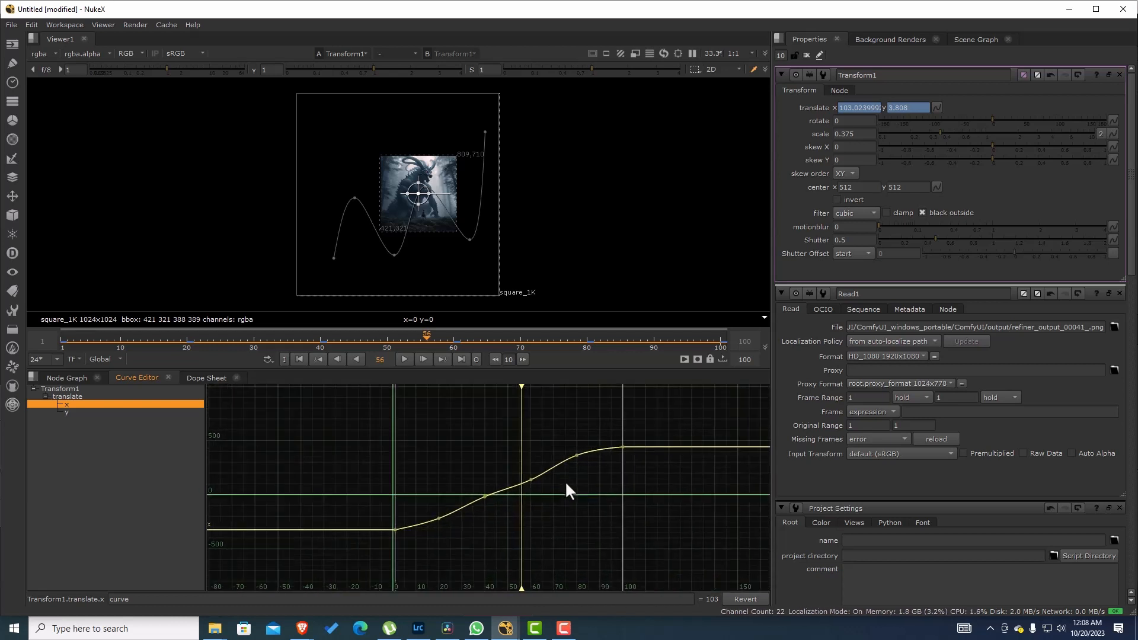
{"action": "scroll", "coordinate": [566, 483], "scroll_direction": "down", "scroll_amount": 2}
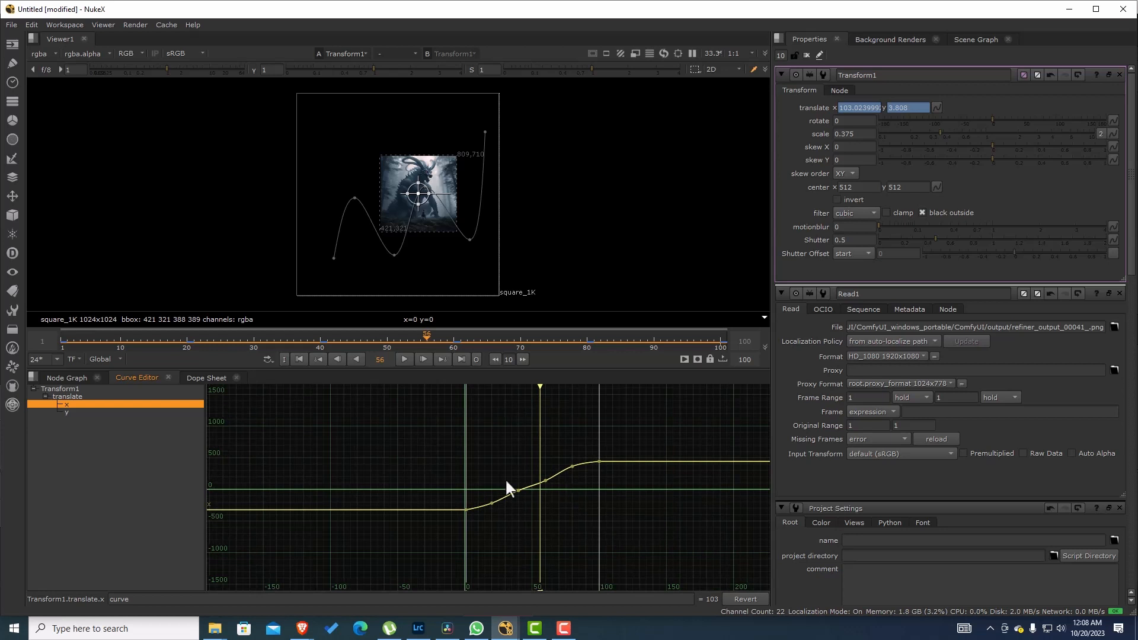
{"action": "scroll", "coordinate": [582, 507], "scroll_direction": "up", "scroll_amount": 3}
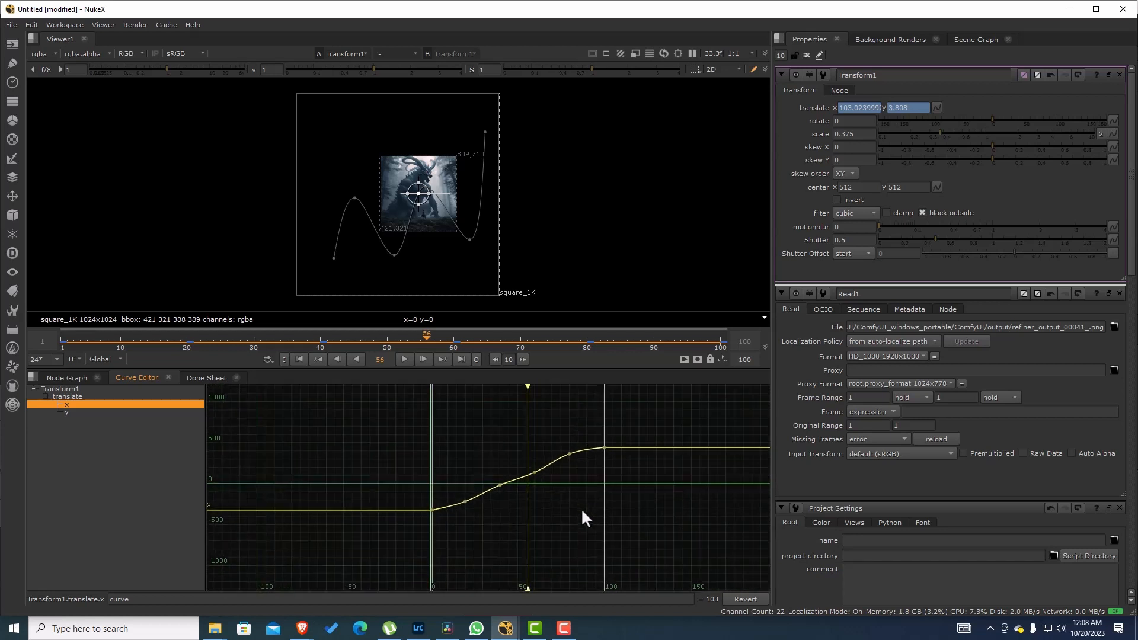
Pan the graph well past frame 100 and bring the whole translate x curve back with Frame All.
{"action": "left_click_drag", "start_coordinate": [604, 503], "coordinate": [398, 507]}
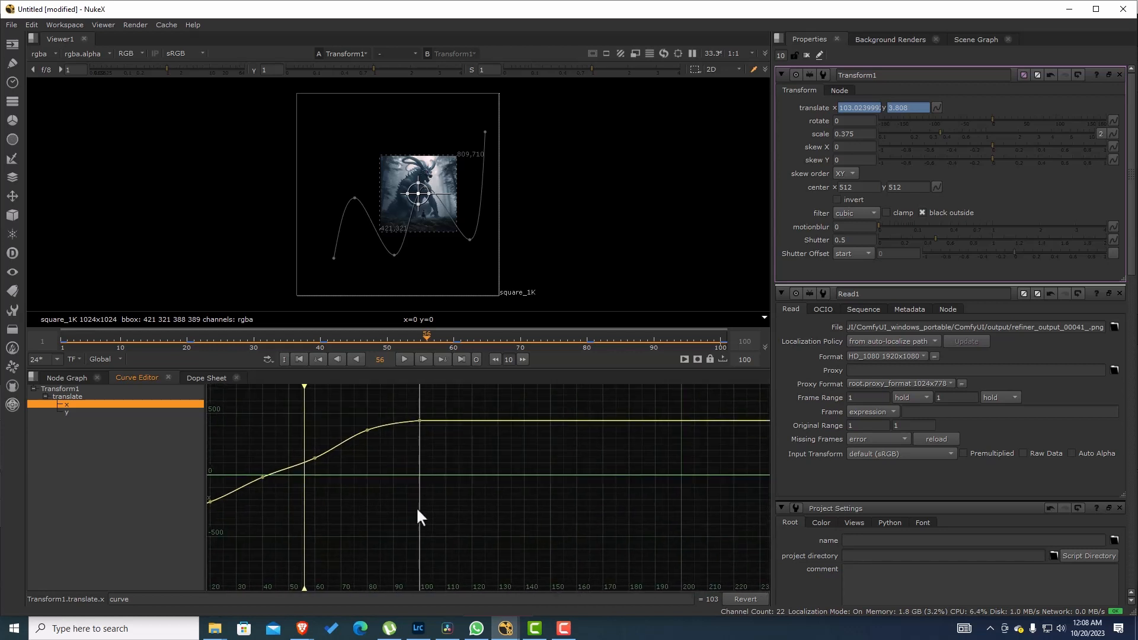
{"action": "scroll", "coordinate": [524, 510], "scroll_direction": "down", "scroll_amount": 2}
{"action": "left_click_drag", "start_coordinate": [576, 512], "coordinate": [357, 496]}
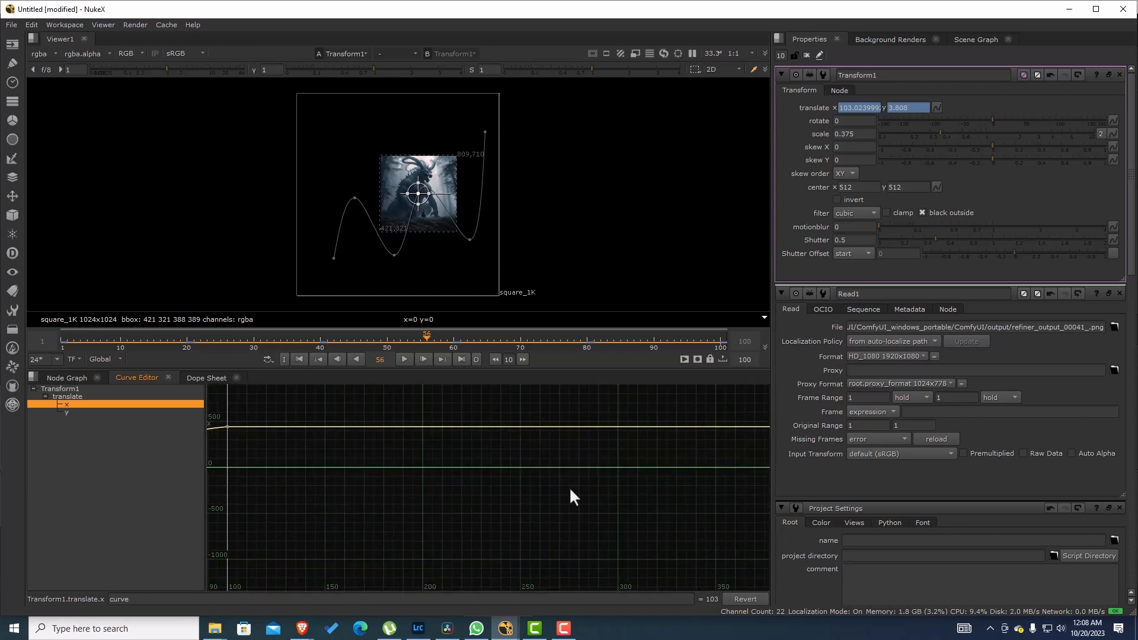
{"action": "left_click_drag", "start_coordinate": [656, 489], "coordinate": [461, 495]}
{"action": "left_click_drag", "start_coordinate": [588, 492], "coordinate": [460, 489]}
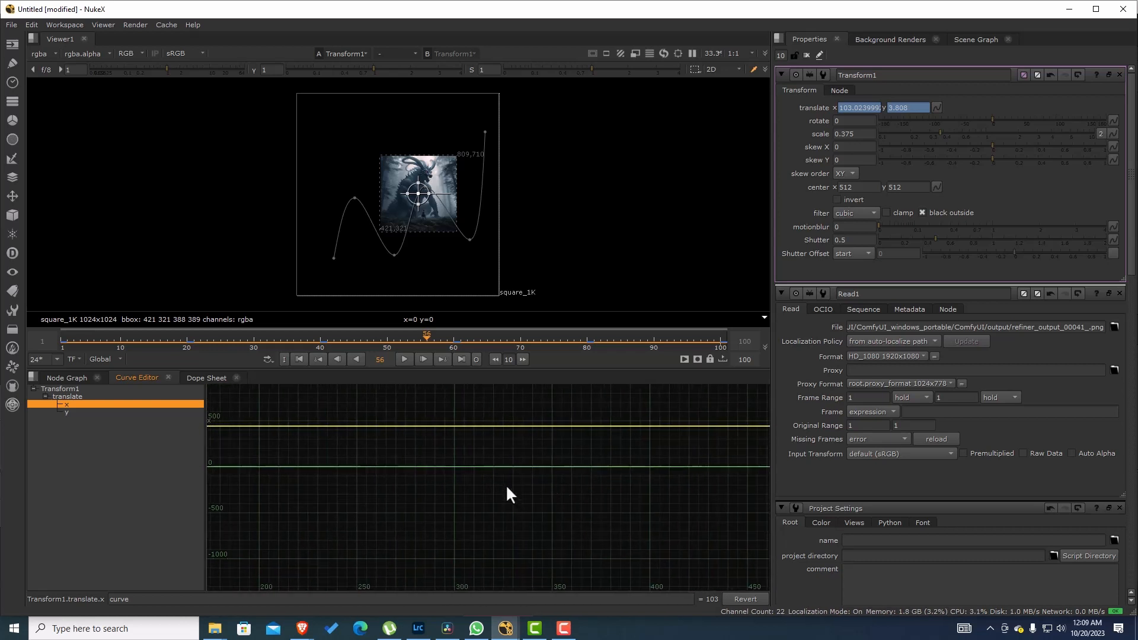
{"action": "right_click", "coordinate": [466, 489]}
{"action": "mouse_move", "coordinate": [519, 500]}
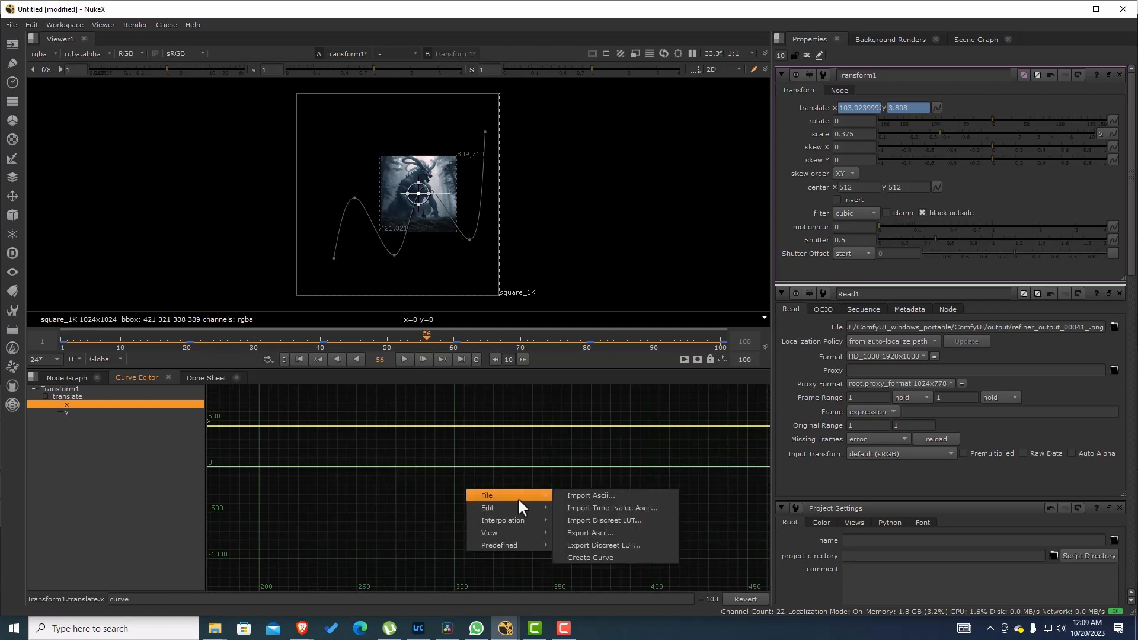
{"action": "mouse_move", "coordinate": [521, 529]}
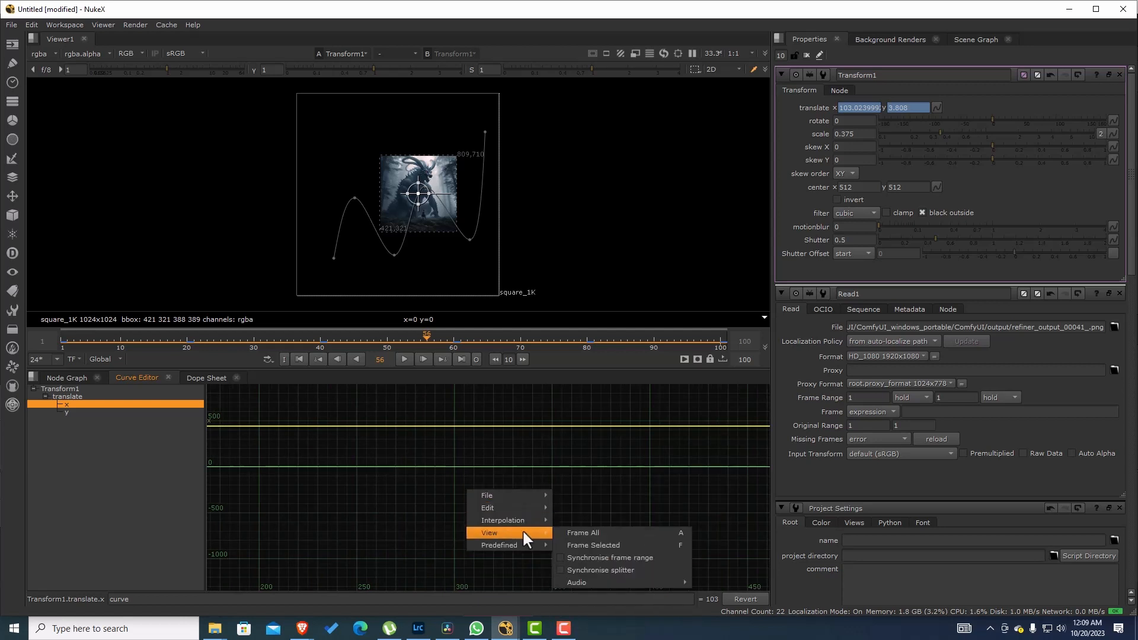
{"action": "left_click", "coordinate": [589, 533]}
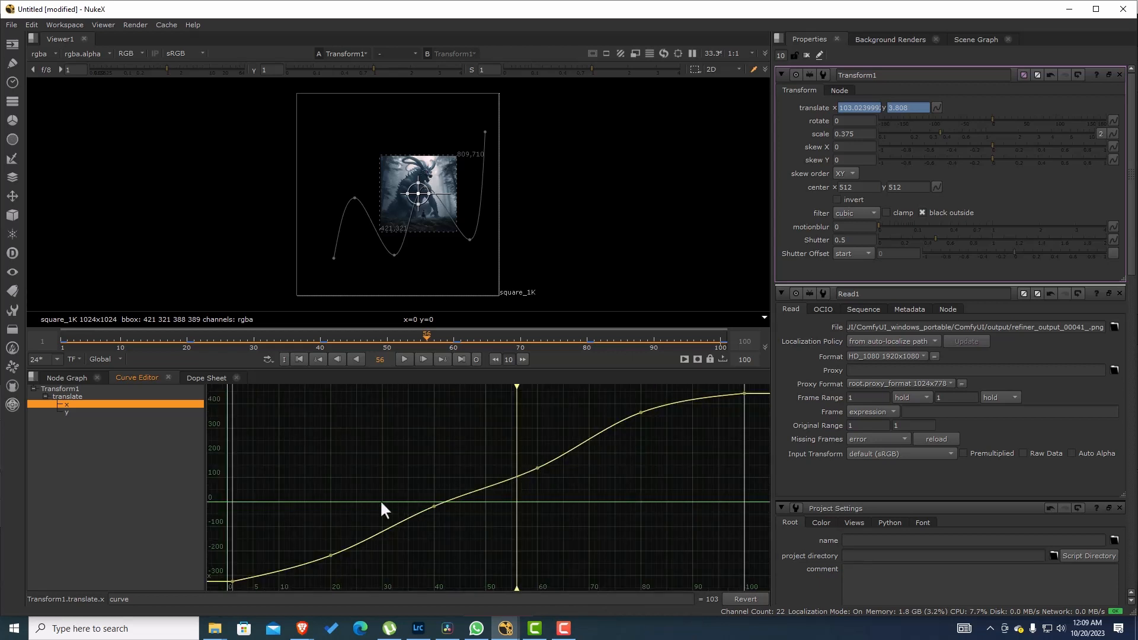
Pan away from the translate x keyframes again, past frame 250, and refit the curve in the view.
{"action": "scroll", "coordinate": [534, 501], "scroll_direction": "down", "scroll_amount": 6}
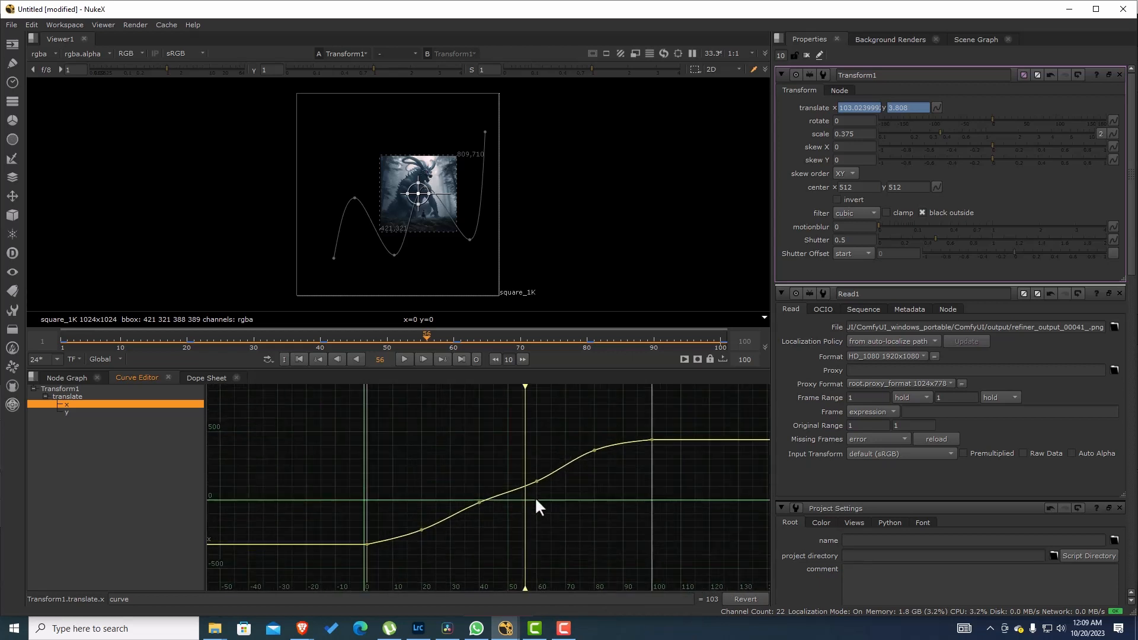
{"action": "left_click_drag", "start_coordinate": [699, 478], "coordinate": [448, 474]}
{"action": "left_click_drag", "start_coordinate": [664, 464], "coordinate": [542, 467]}
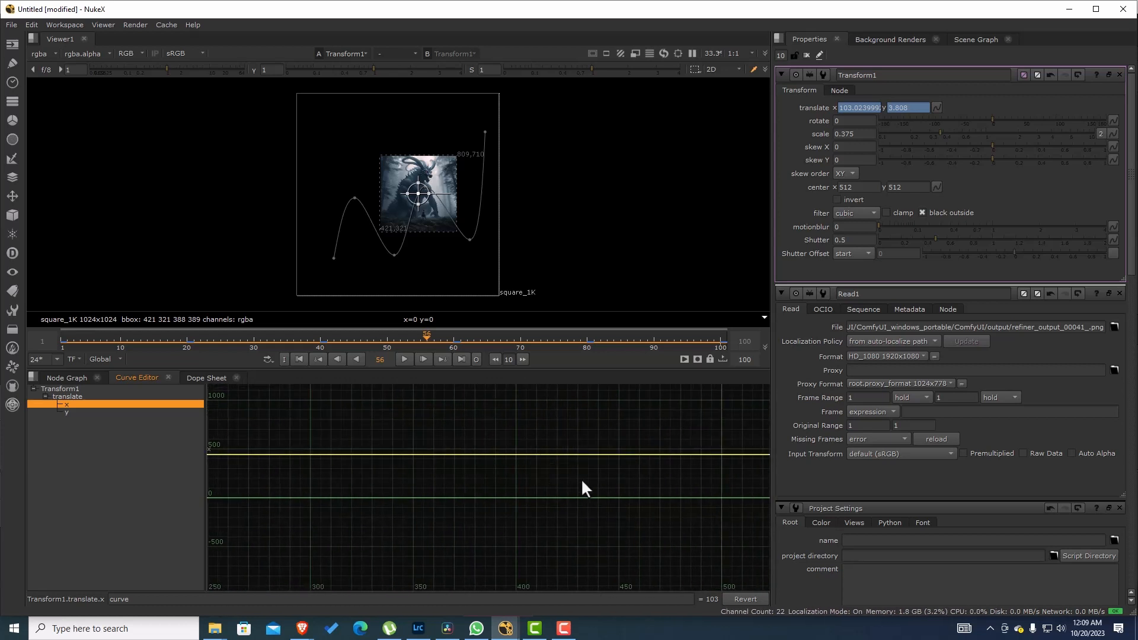
{"action": "key", "text": "f"}
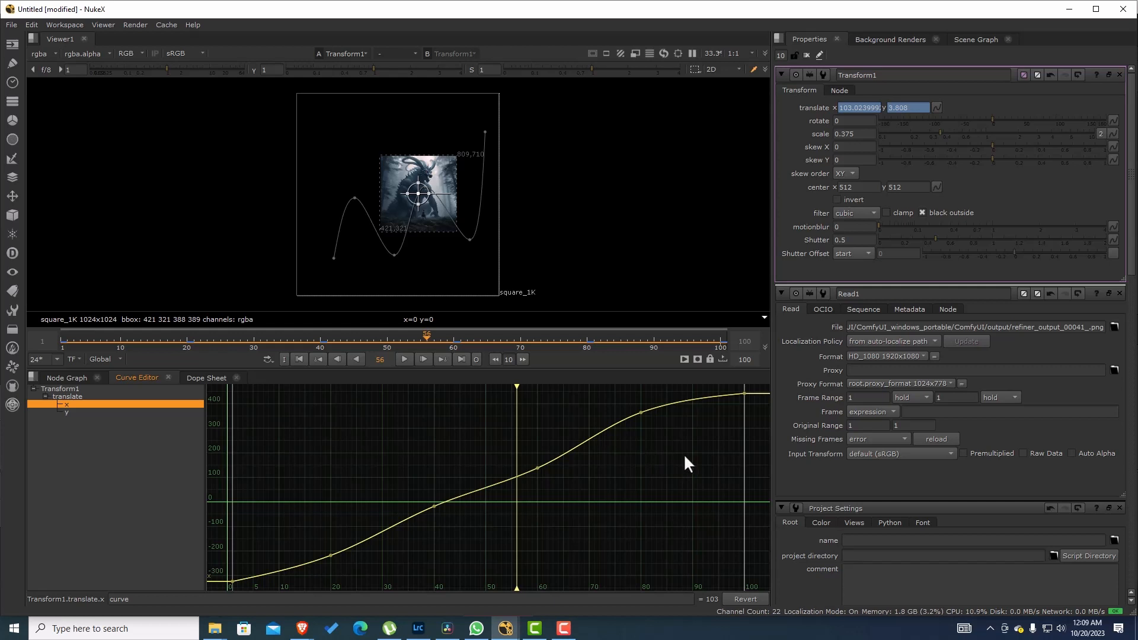
Compare the translate curves by showing x alone, x and y together, and x alone again, clearing the curve list in between.
{"action": "scroll", "coordinate": [639, 461], "scroll_direction": "down", "scroll_amount": 5}
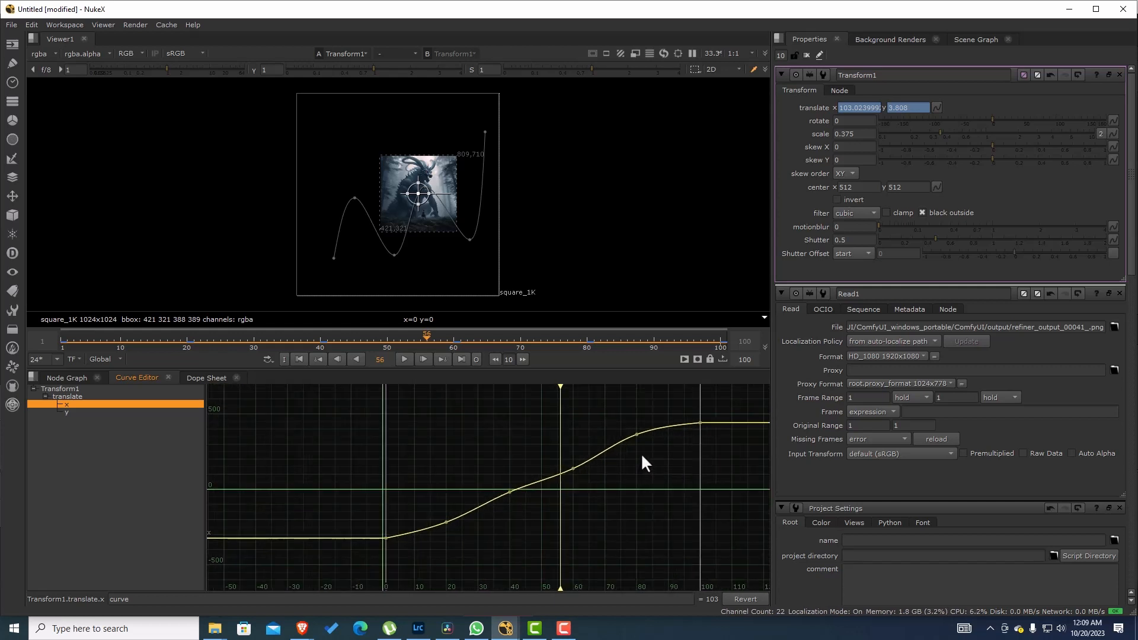
{"action": "scroll", "coordinate": [609, 458], "scroll_direction": "up", "scroll_amount": 1}
{"action": "scroll", "coordinate": [630, 465], "scroll_direction": "up", "scroll_amount": 1}
{"action": "left_click", "coordinate": [130, 470]}
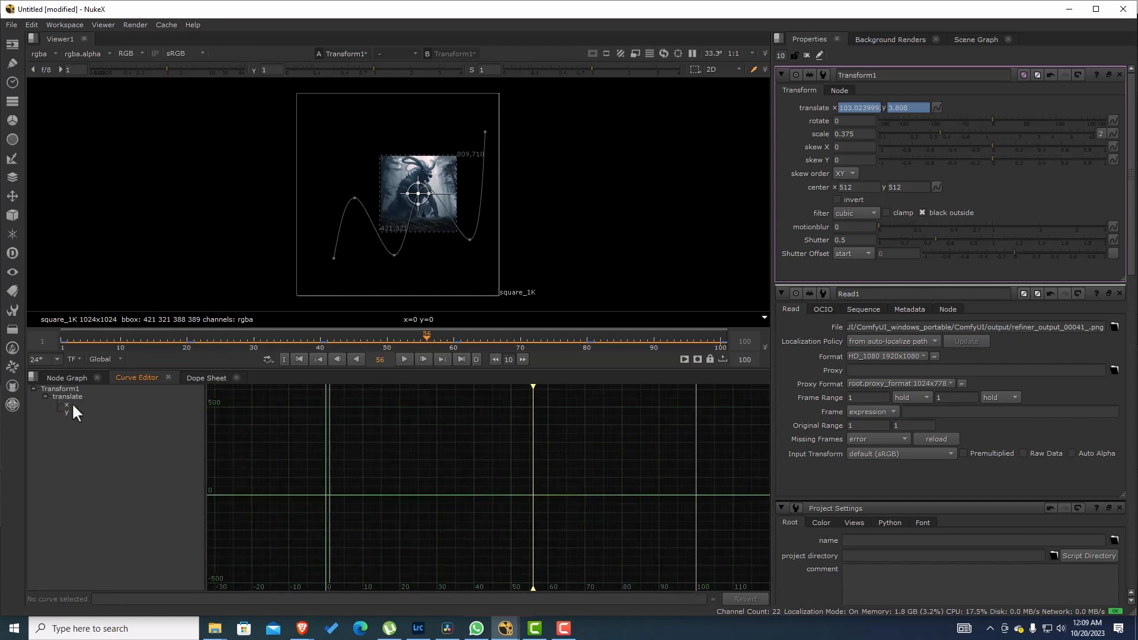
{"action": "left_click", "coordinate": [67, 405]}
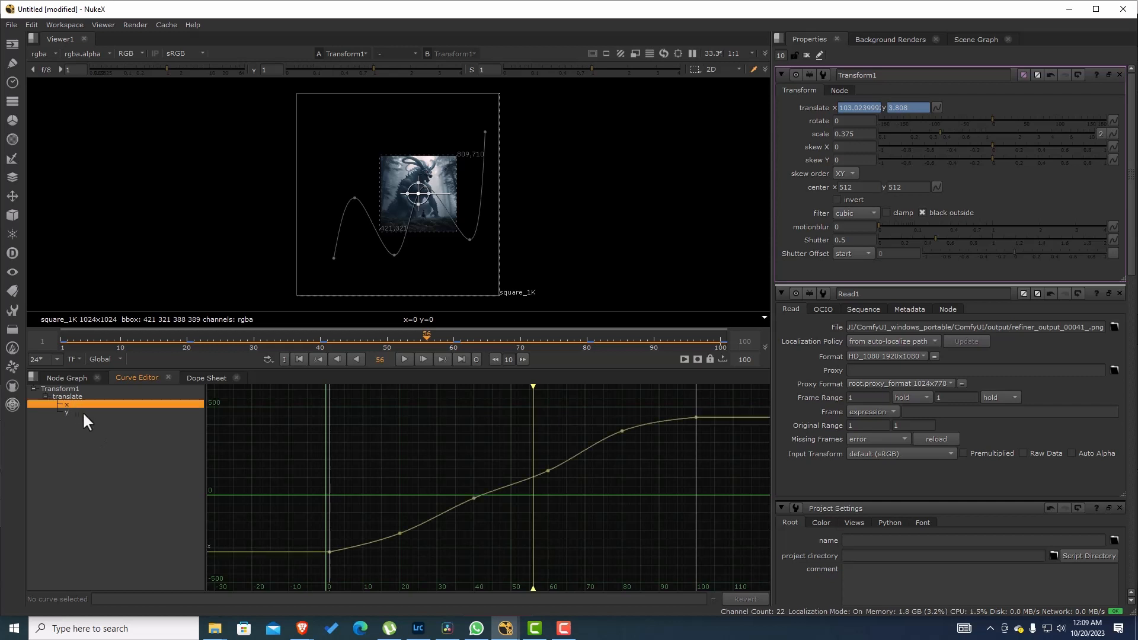
{"action": "left_click", "coordinate": [86, 414], "text": "shift"}
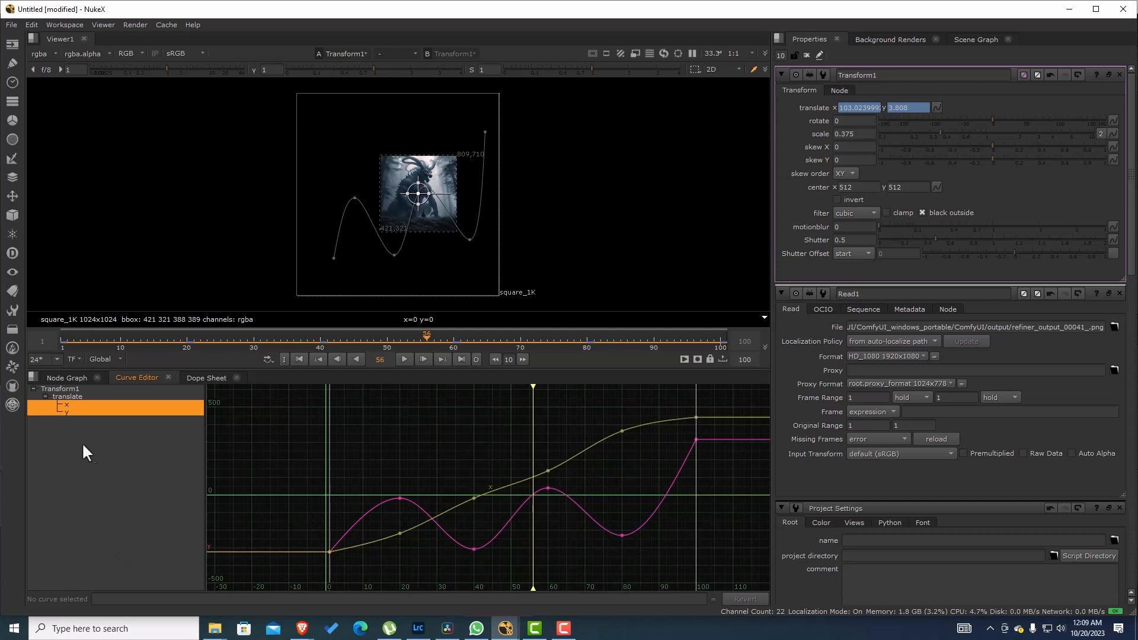
{"action": "left_click", "coordinate": [108, 476]}
{"action": "left_click", "coordinate": [79, 405]}
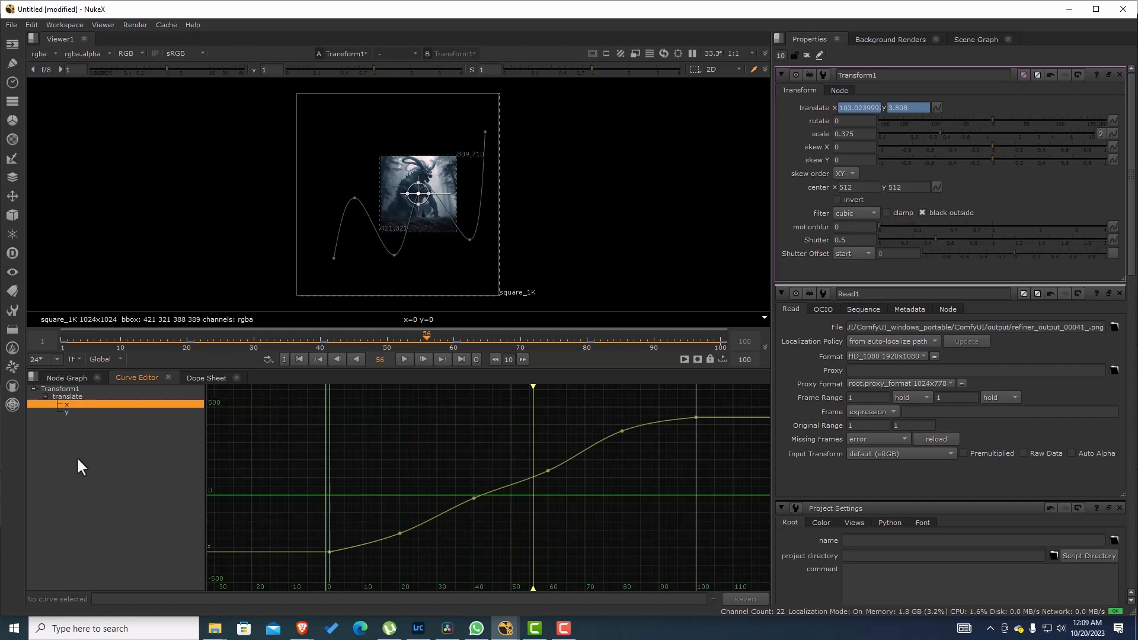
{"action": "left_click", "coordinate": [93, 513]}
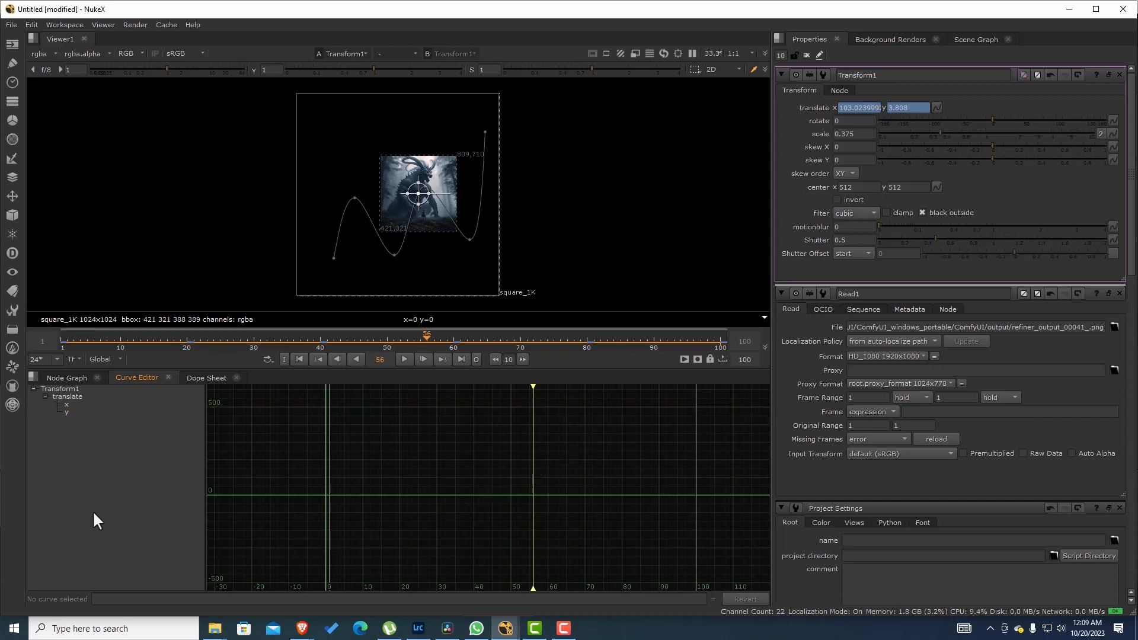
{"action": "left_click", "coordinate": [68, 405]}
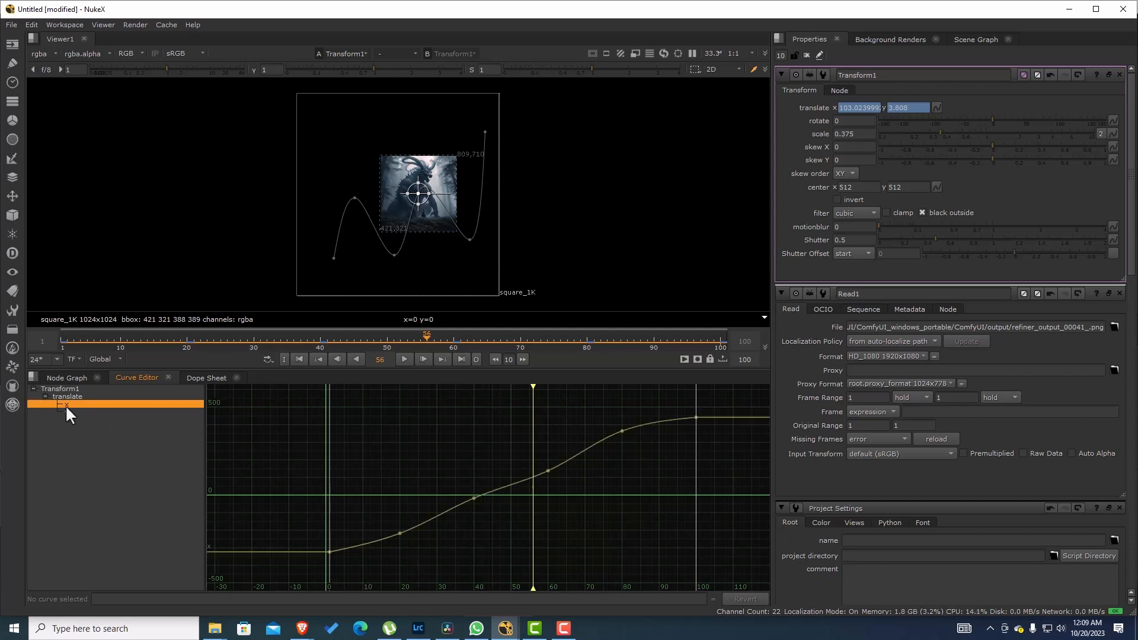
Show only the translate y curve, select its keyframes at frames 20, 40 and 60, and frame the selection.
{"action": "left_click", "coordinate": [75, 414]}
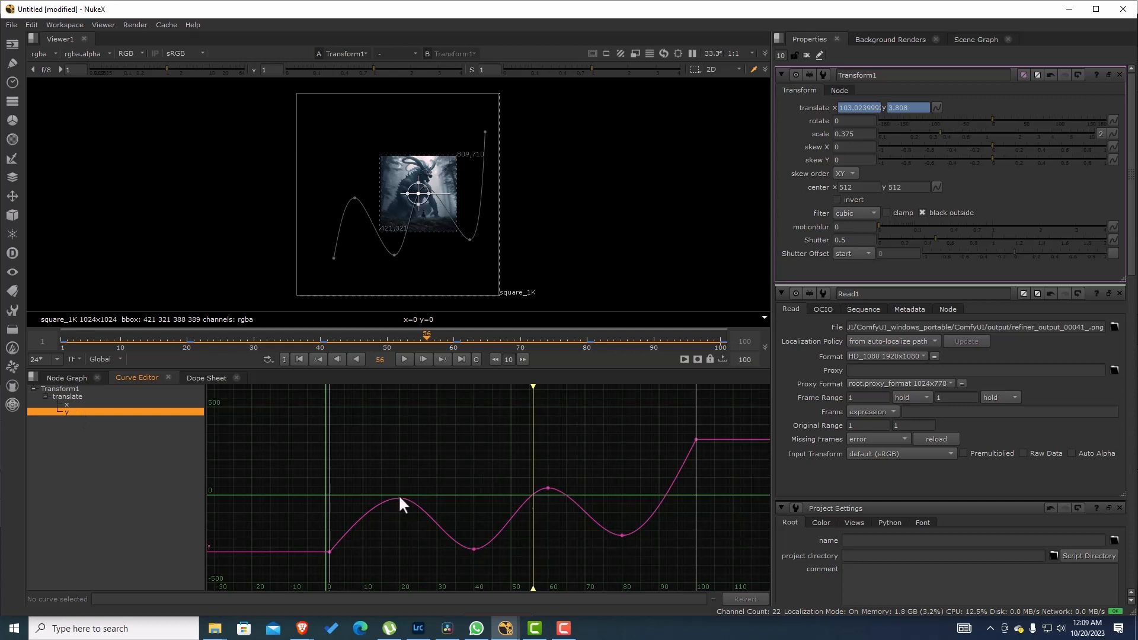
{"action": "left_click_drag", "start_coordinate": [386, 472], "coordinate": [569, 555]}
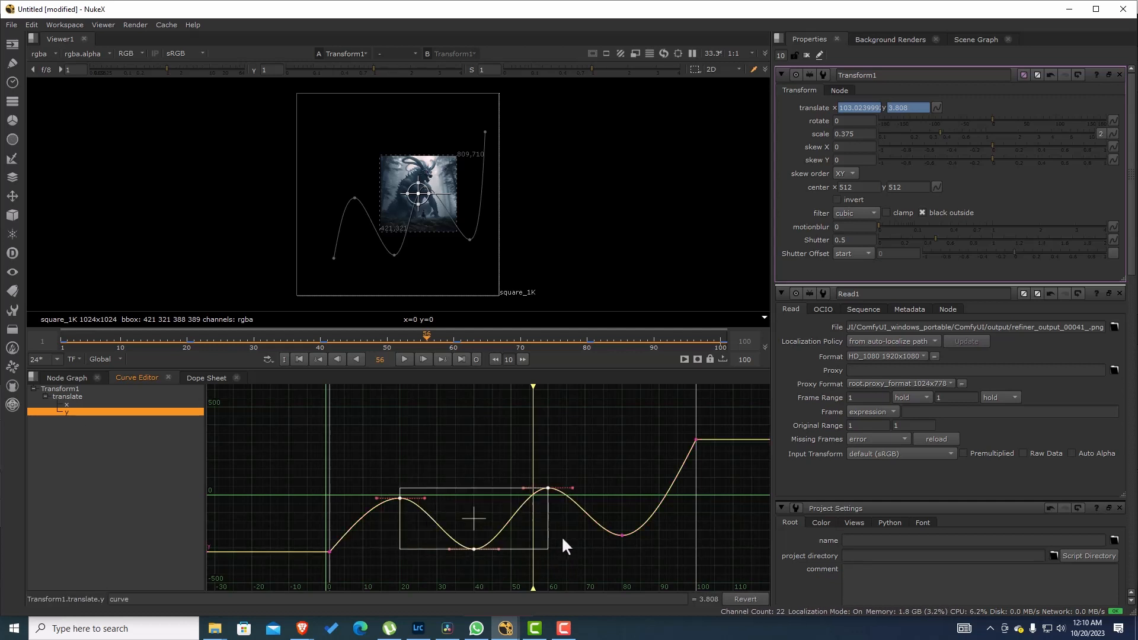
{"action": "key", "text": "f"}
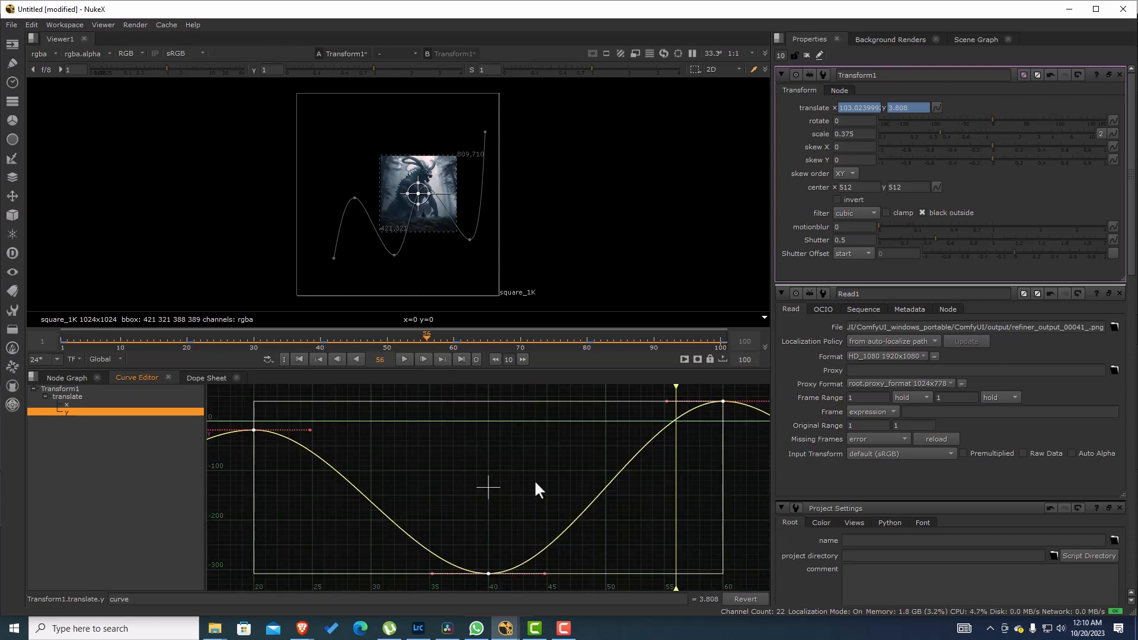
Fit the whole translate y curve in the graph and select only its keyframes at frames 20, 60 and 80 together.
{"action": "key", "text": "a"}
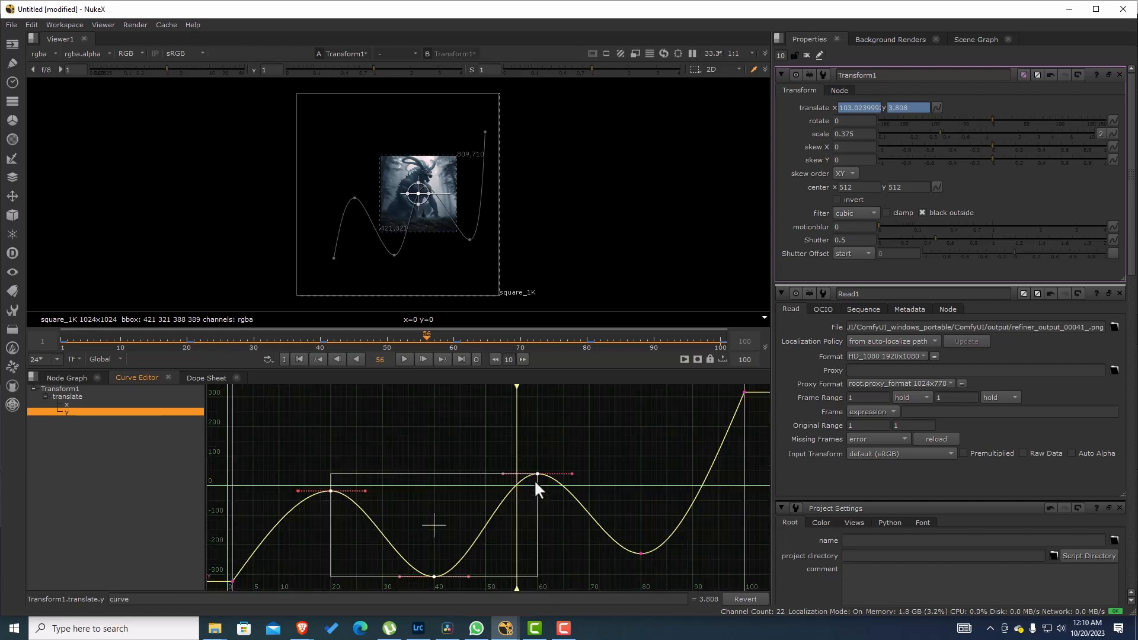
{"action": "left_click", "coordinate": [602, 454]}
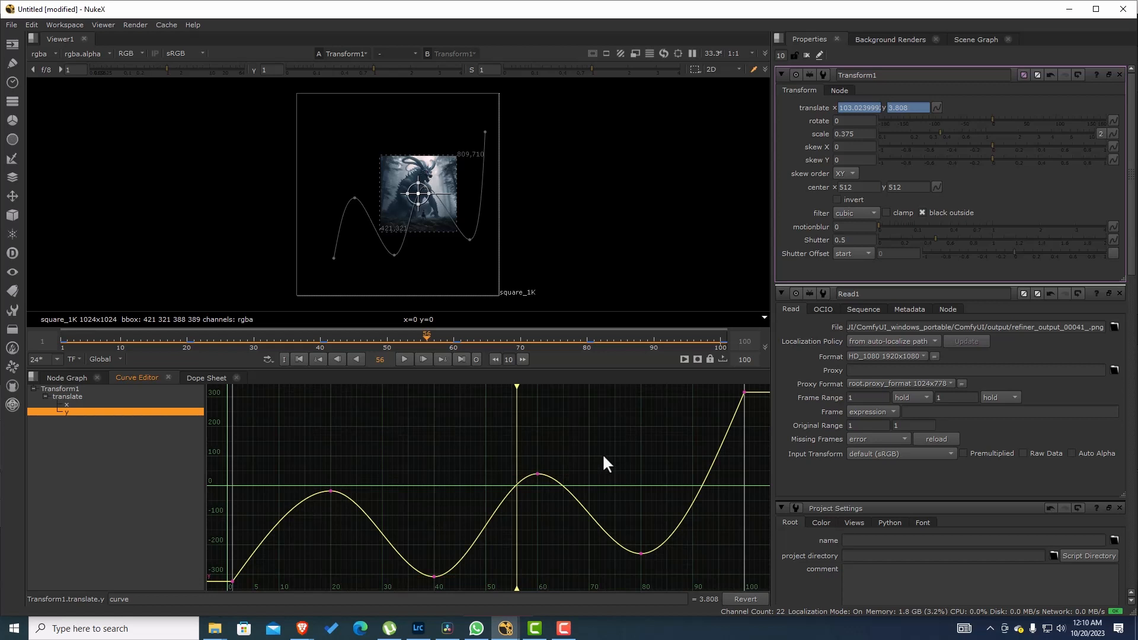
{"action": "left_click", "coordinate": [331, 492]}
{"action": "left_click", "coordinate": [537, 474]}
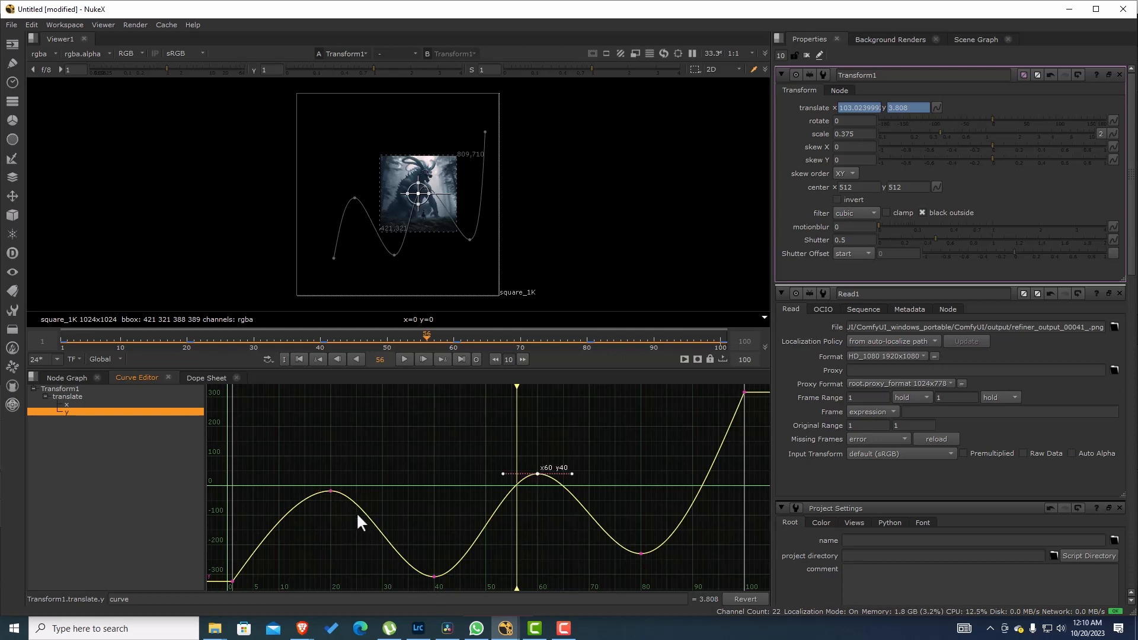
{"action": "left_click", "coordinate": [330, 491], "text": "shift"}
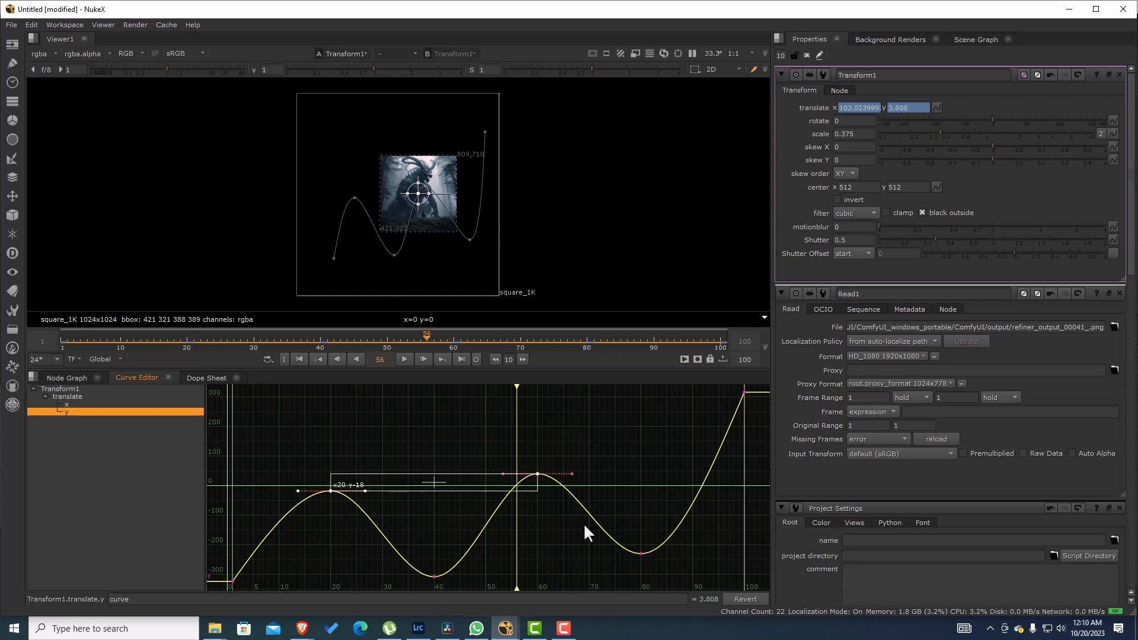
{"action": "left_click", "coordinate": [641, 554], "text": "shift"}
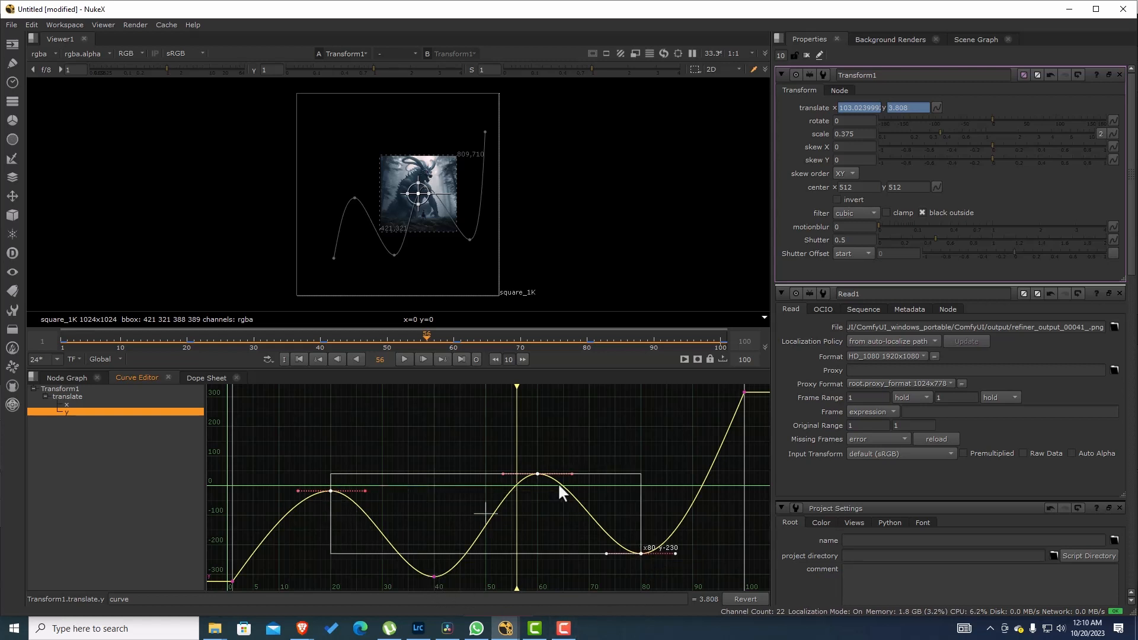
Clear the keyframe selection, and look briefly at the Dope Sheet before returning to the Curve Editor.
{"action": "left_click", "coordinate": [688, 439]}
{"action": "scroll", "coordinate": [665, 447], "scroll_direction": "down", "scroll_amount": 3}
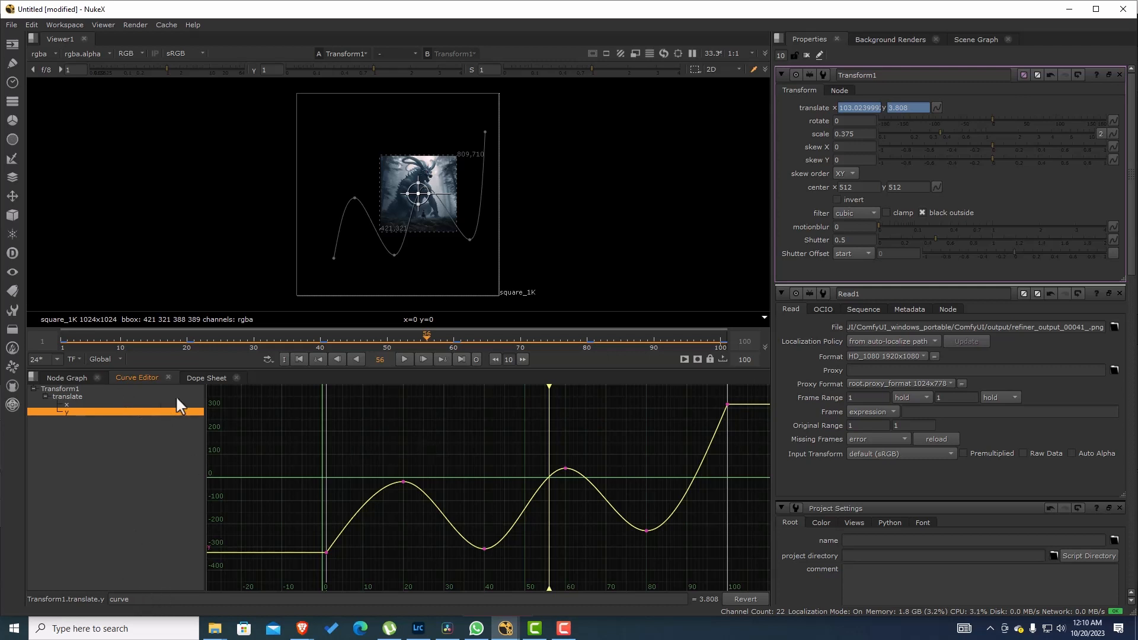
{"action": "left_click", "coordinate": [205, 377]}
{"action": "left_click", "coordinate": [148, 378]}
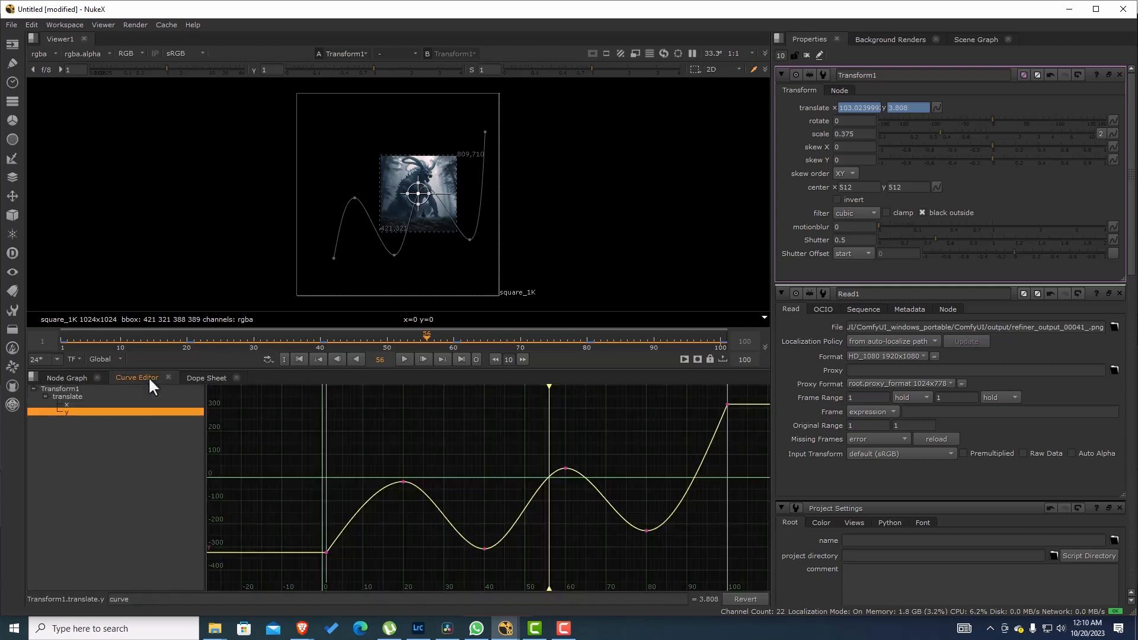